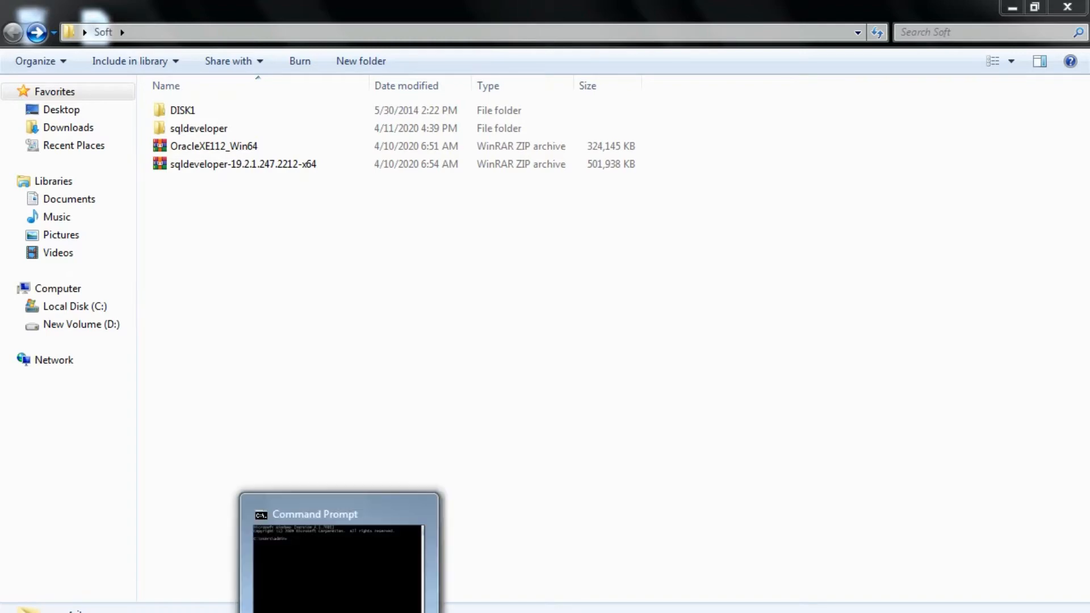
Switch to Command Prompt and start SQL*Plus as administrator with the command sqlplus / as sysdba
left_click(339, 561)
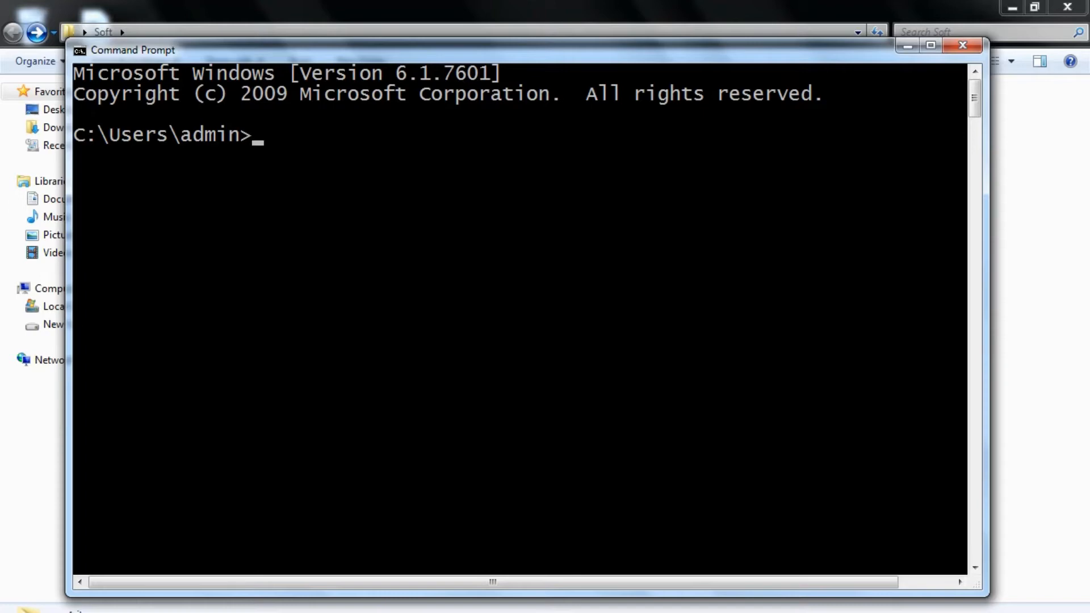
type("sqlplus ")
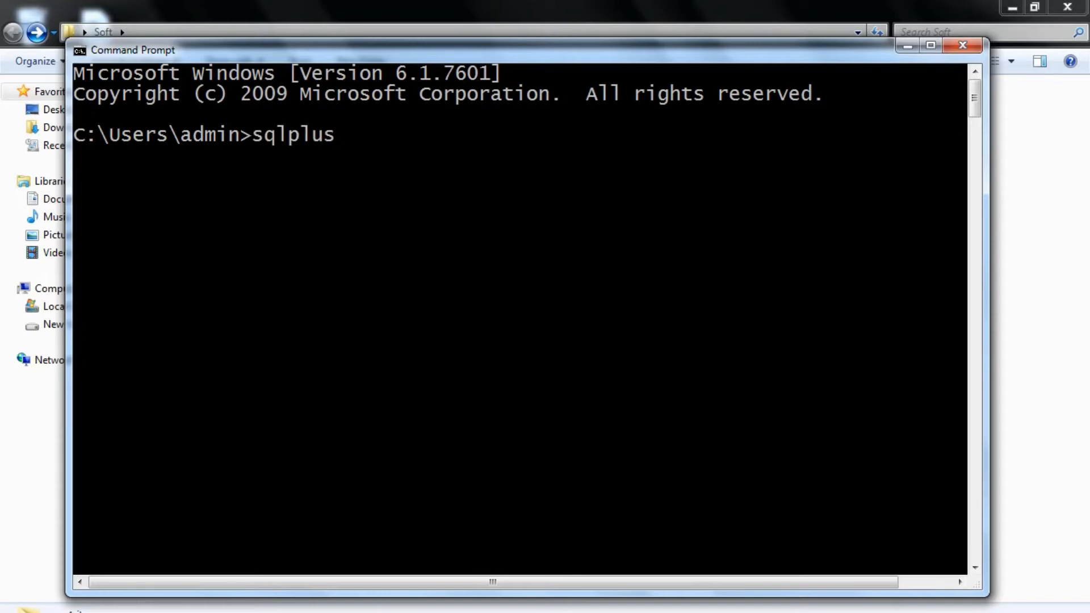
type("/ as sysdba")
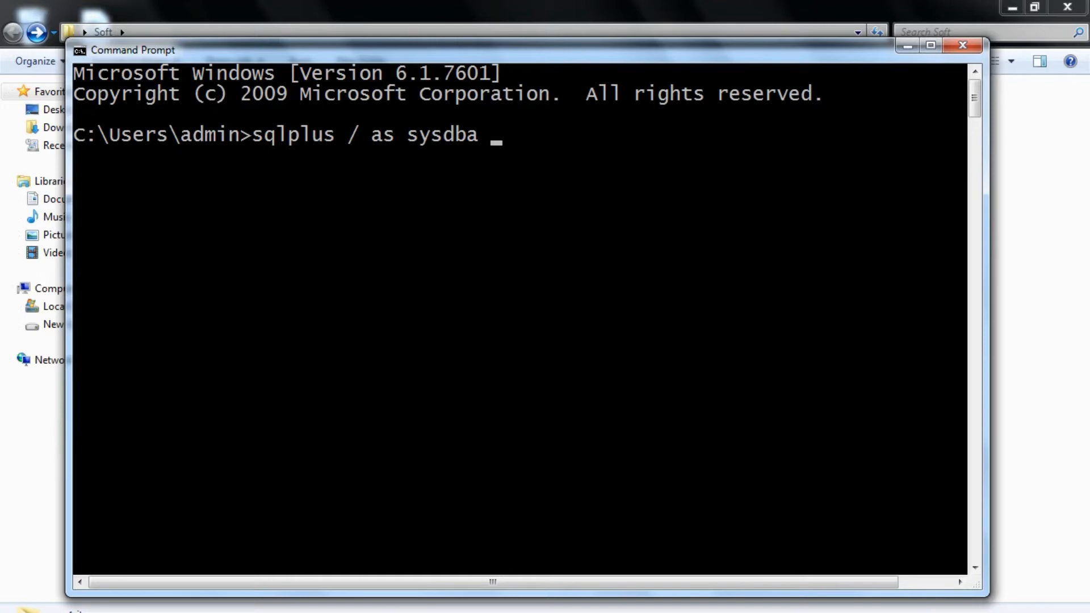
key("Return")
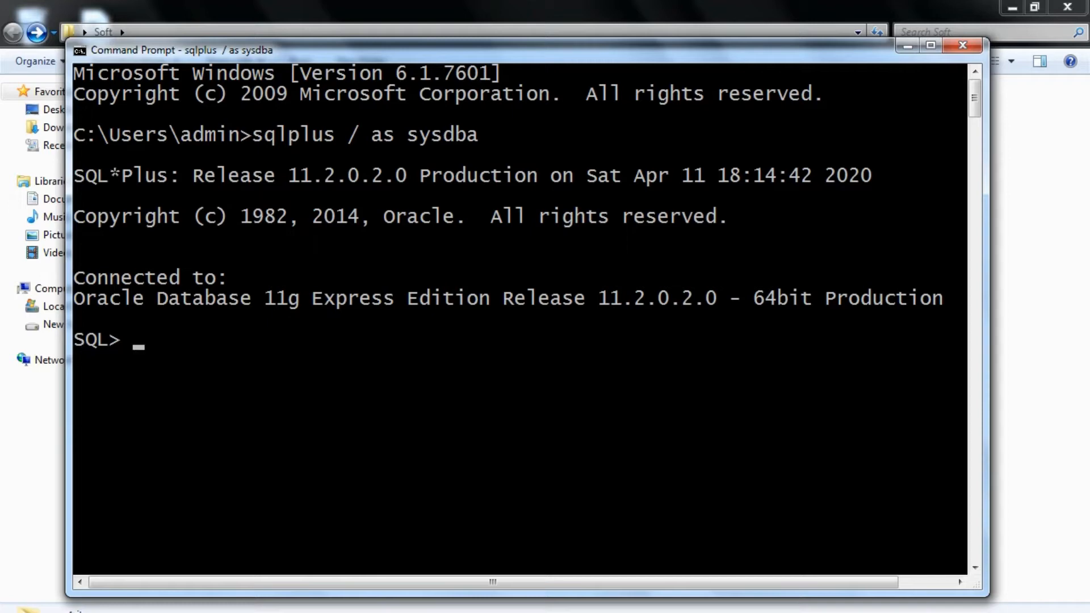
Query all columns of v$database with select * from v$database;
type("select *")
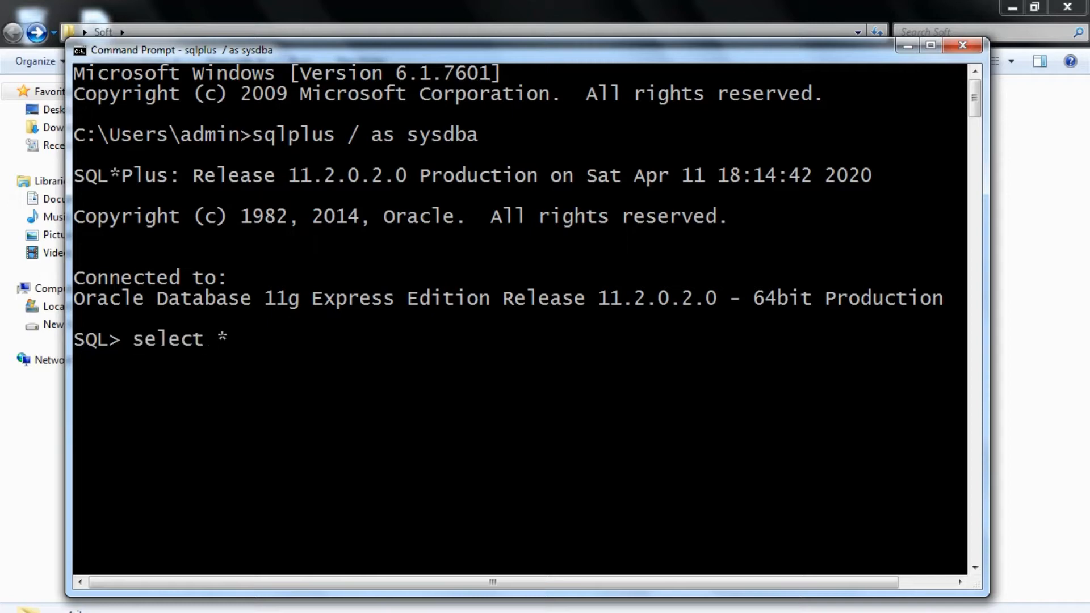
type(" from v$database;")
key("Return")
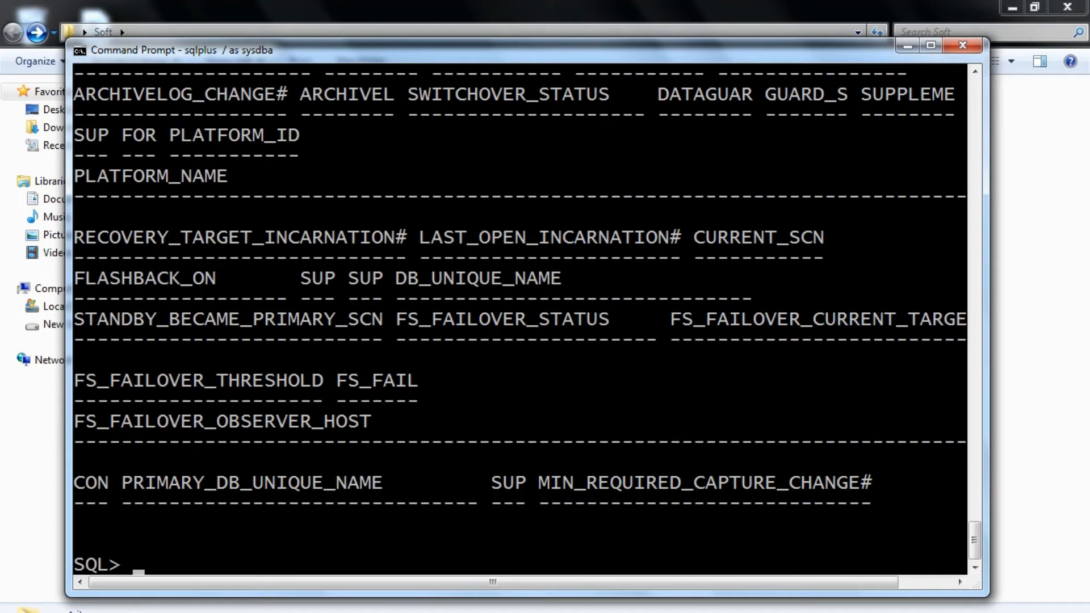
Rerun the v$database query with only the name column: select name from v$database;
key("Up")
key("Left")
key("Left")
key("Left")
key("Left")
key("Left")
key("Left")
key("Left")
key("Left")
key("Left")
key("Left")
key("Left")
key("Left")
key("Left")
key("Left")
key("Left")
key("Left")
key("Left")
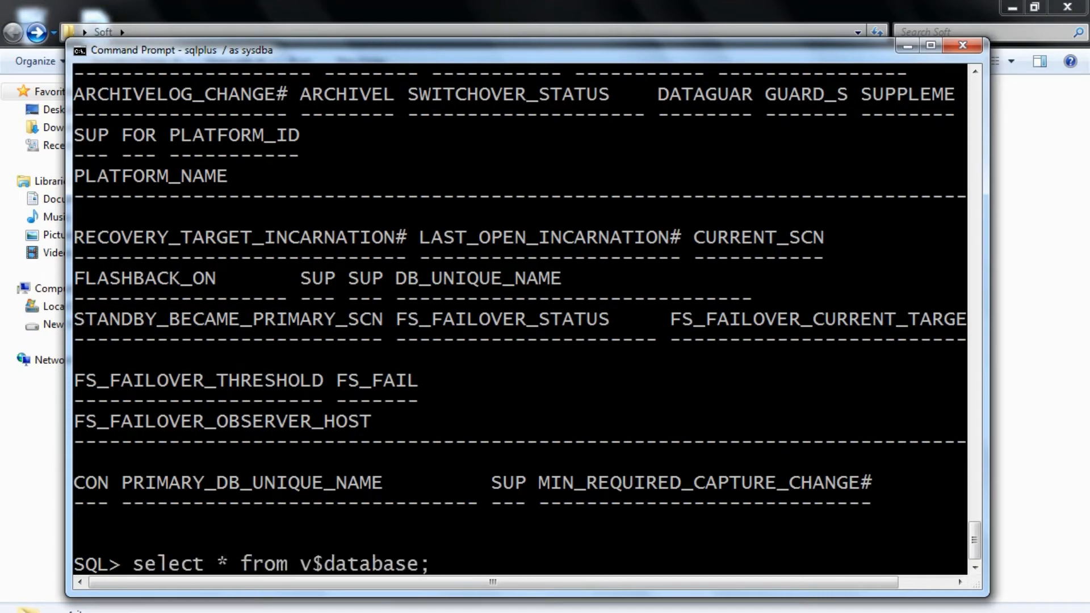
key("BackSpace")
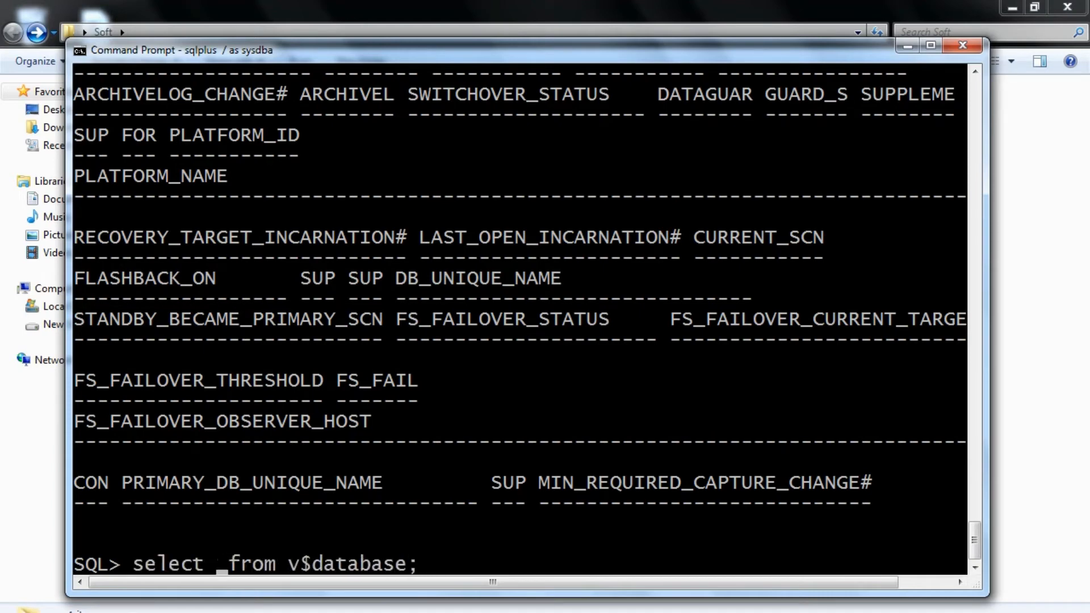
type("name")
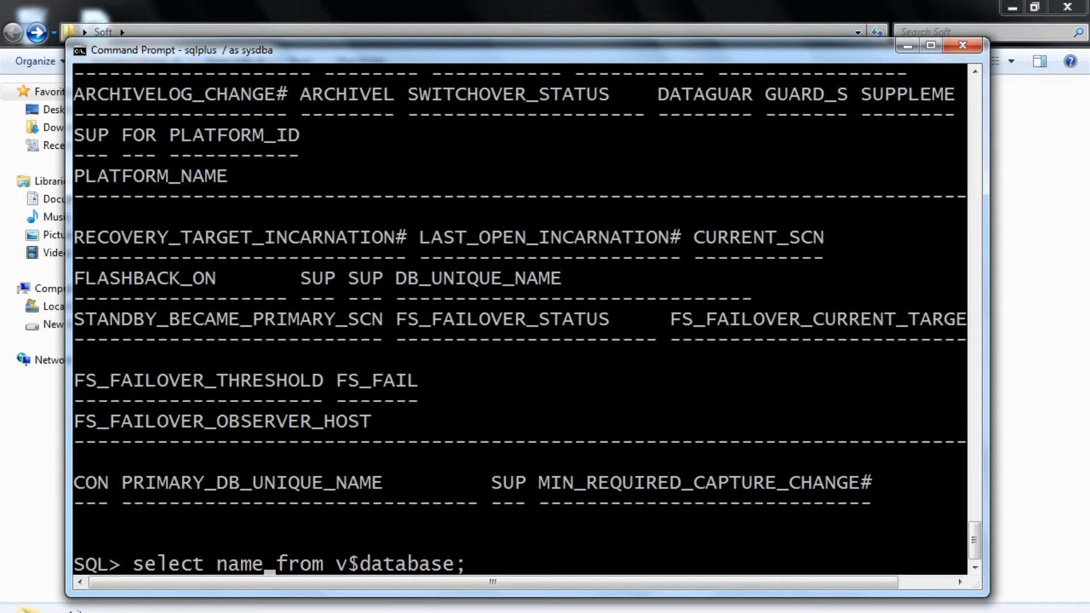
key("Return")
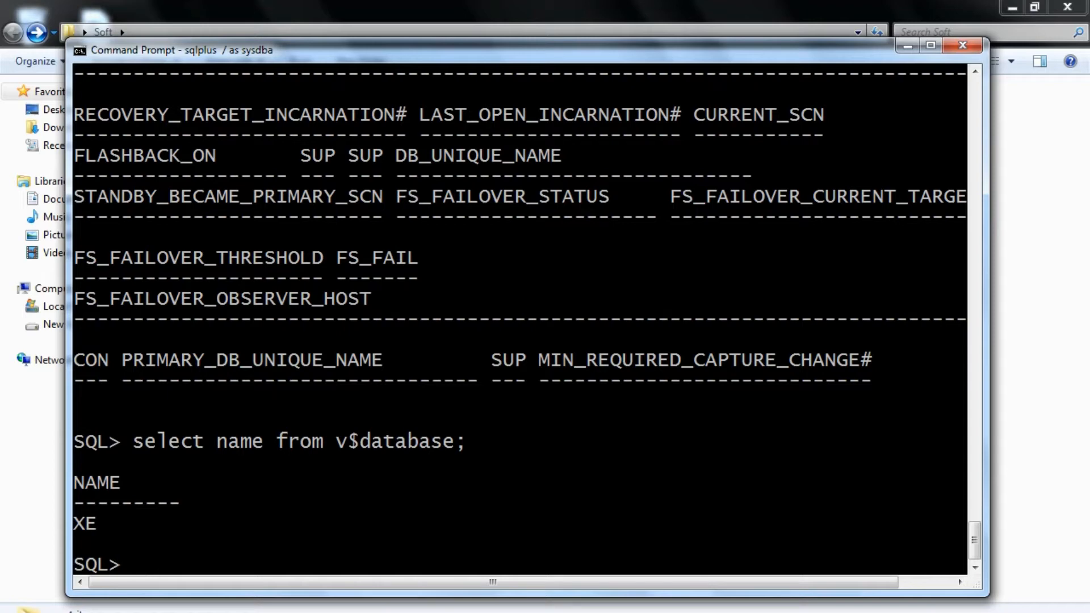
List the database users and their status with select username,account_status from dba_users;
type("selecyt")
key("BackSpace")
key("BackSpace")
type("t ")
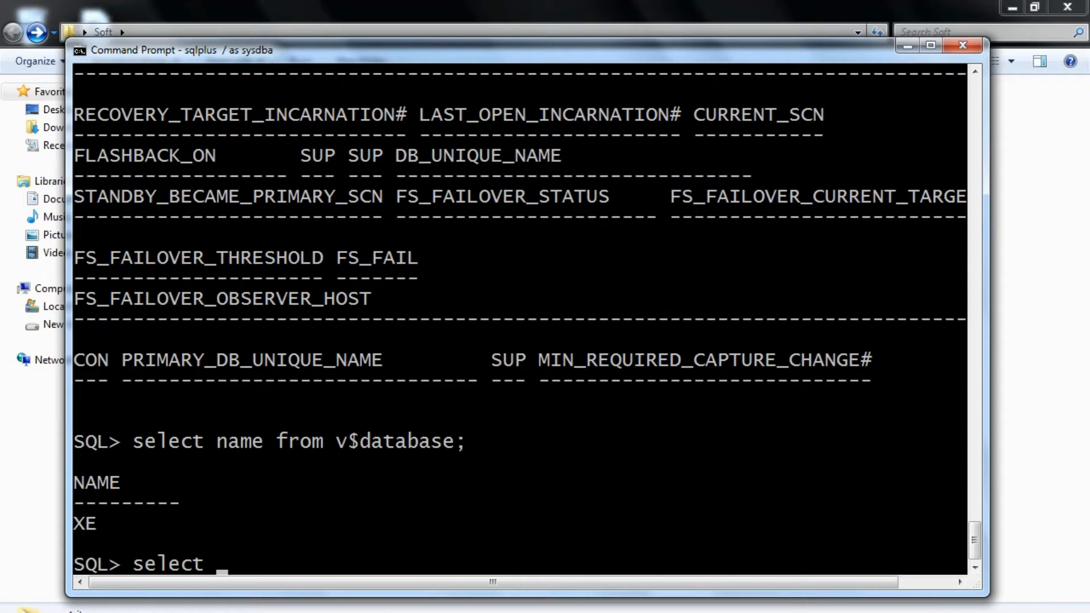
type("username,")
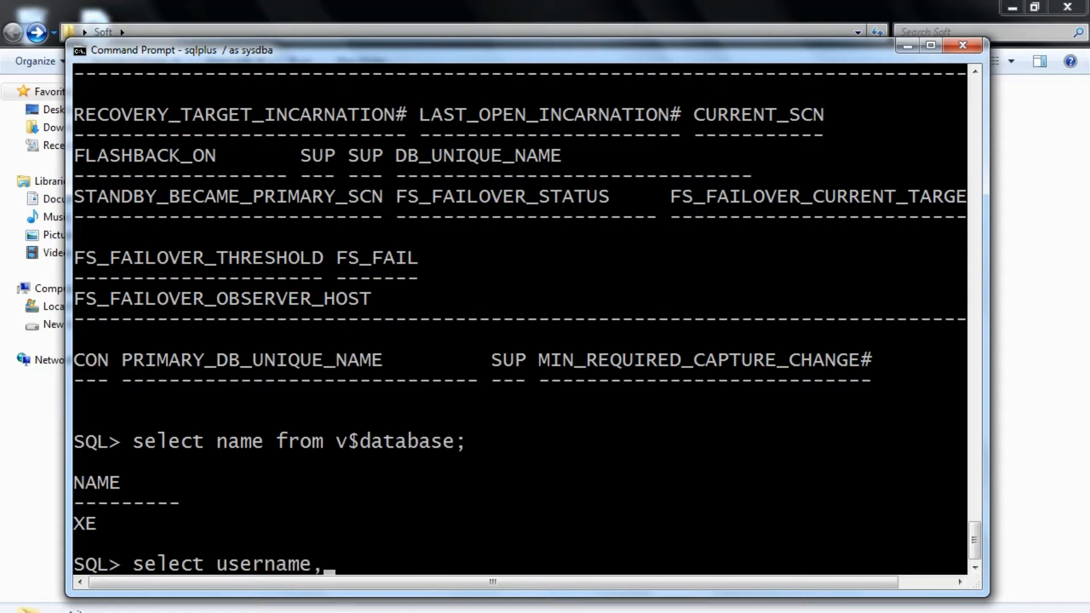
type("account_status from dba_users")
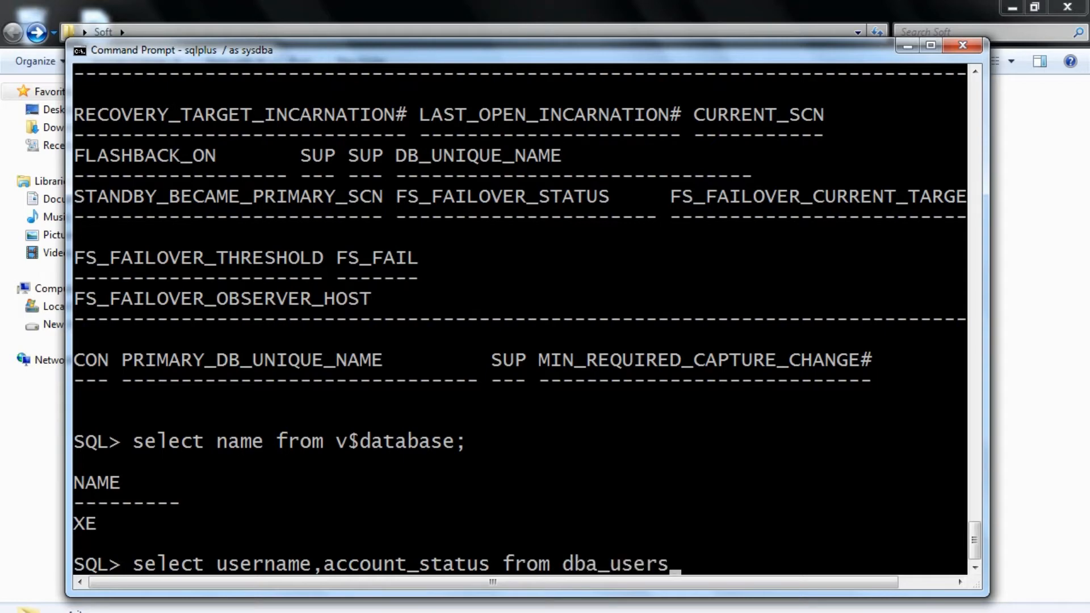
type(";")
key("Return")
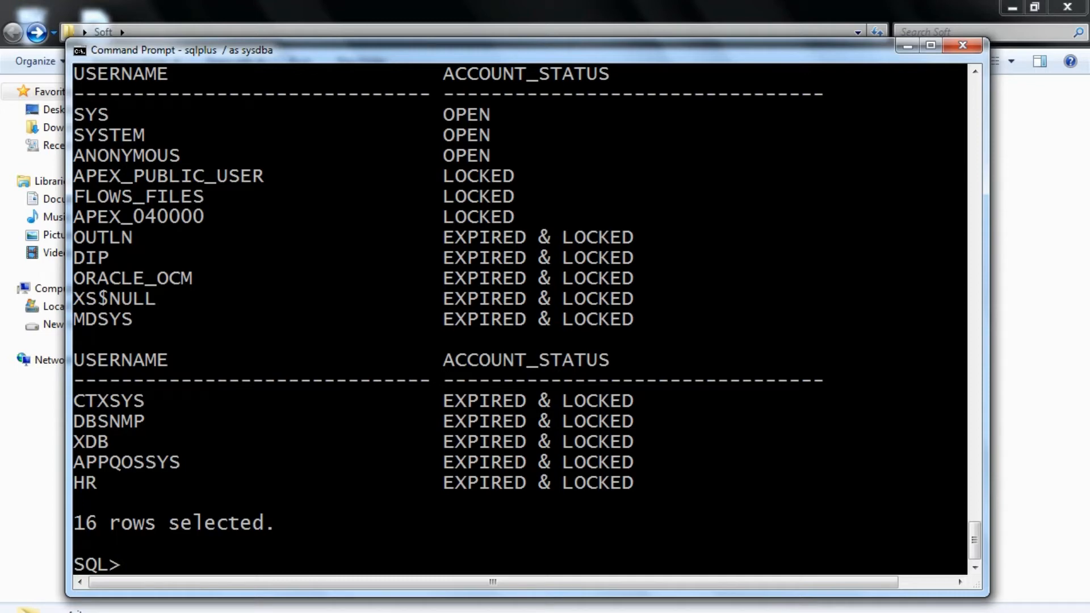
Unlock the hr account and assign its password with a single alter user statement
type("select")
key("BackSpace")
key("BackSpace")
key("BackSpace")
key("BackSpace")
key("BackSpace")
key("BackSpace")
type("alter user ")
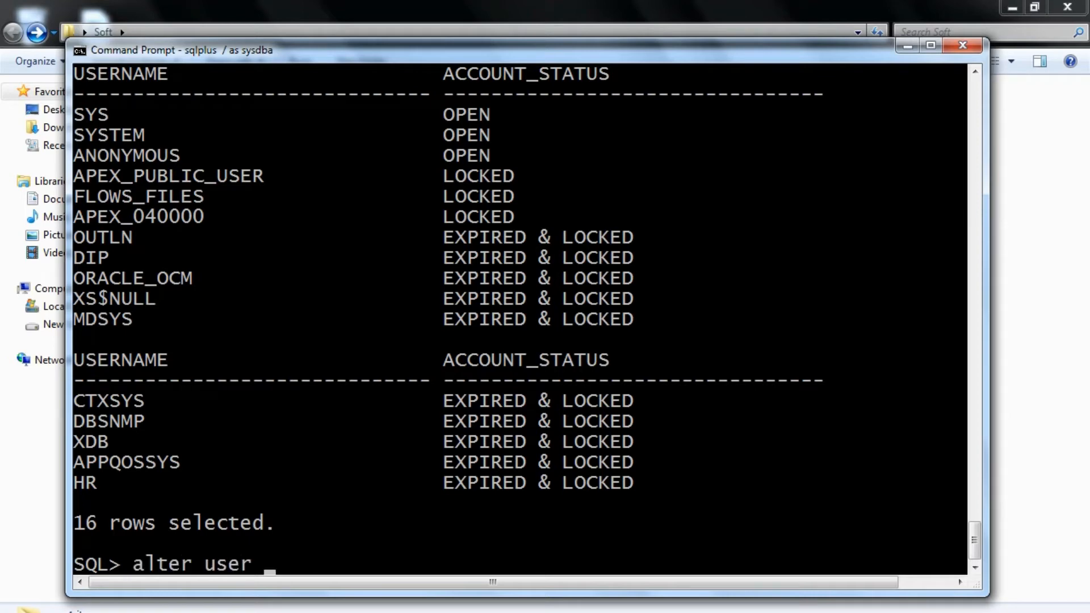
type("hr iden")
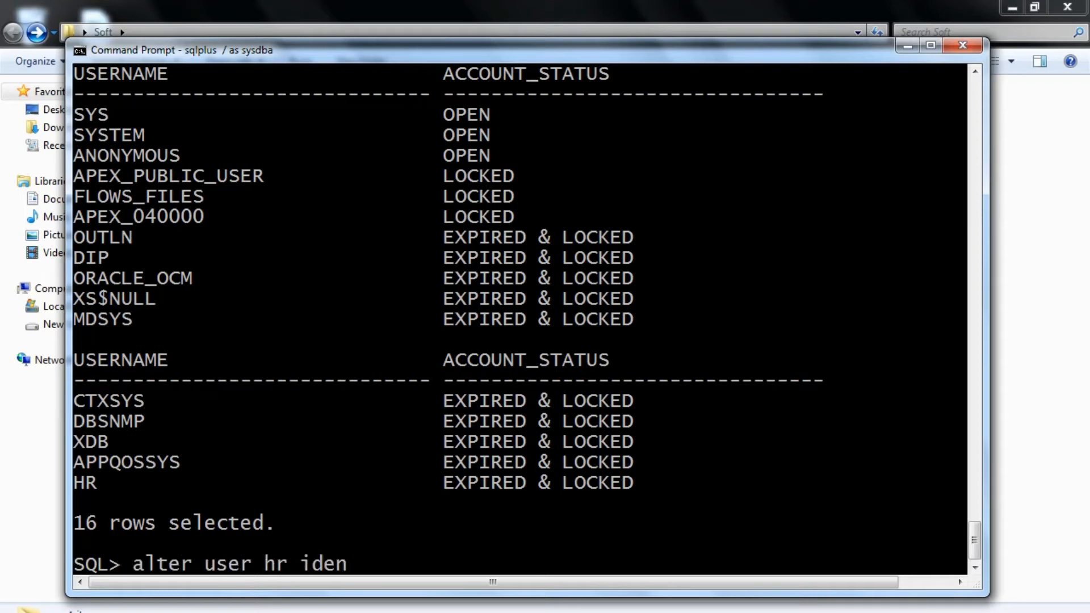
type("tified by")
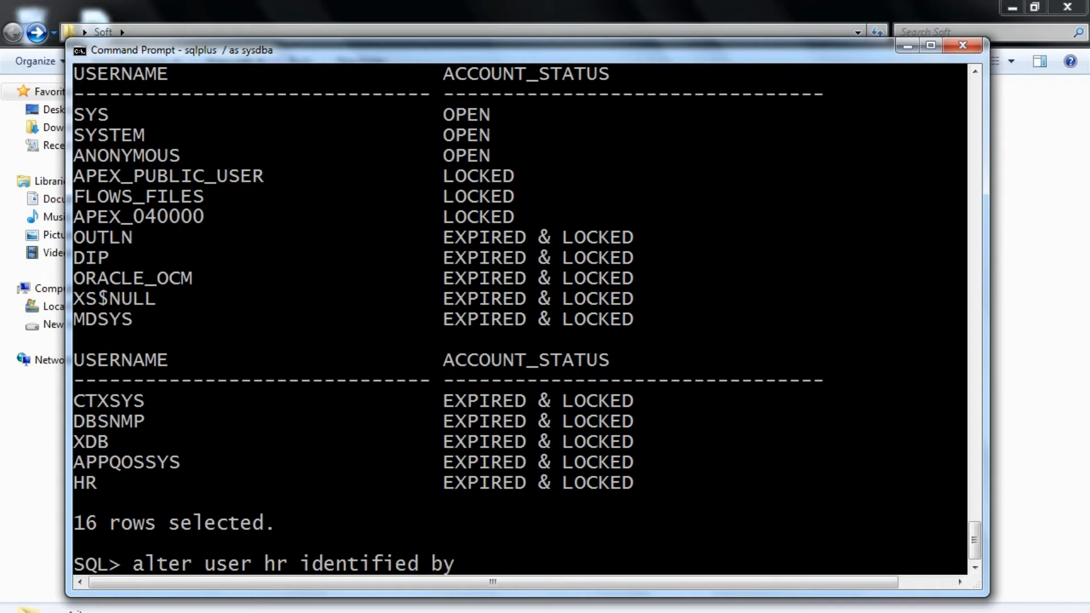
type(" hr account unlock;")
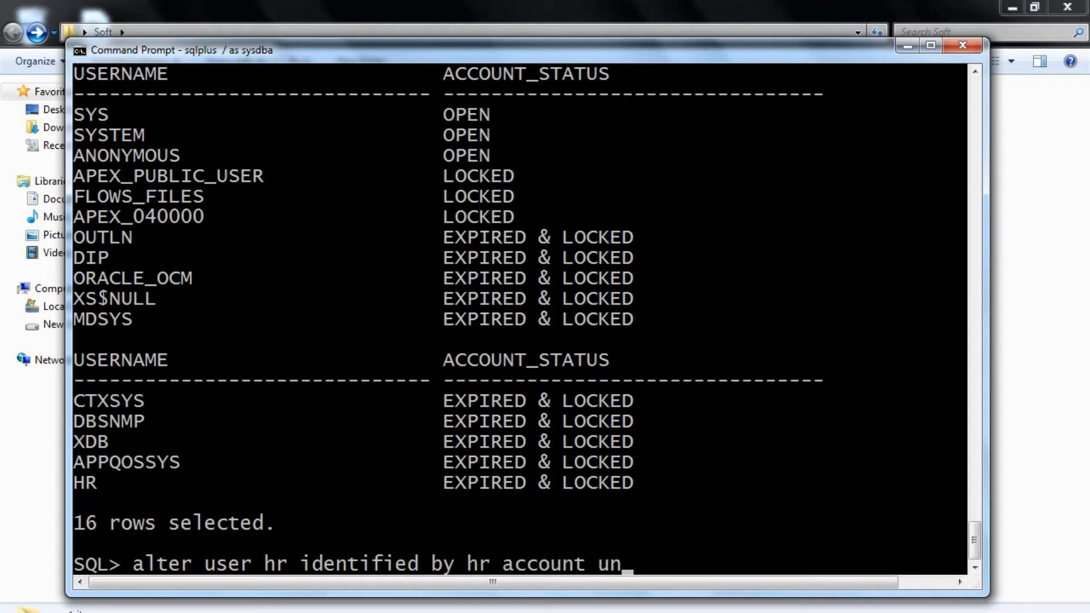
key("Return")
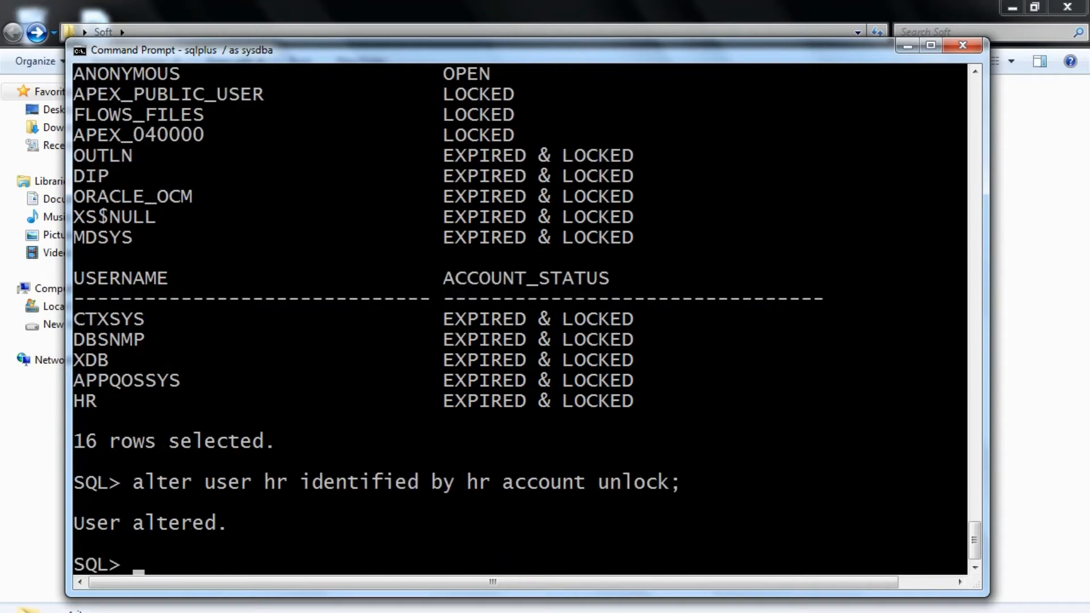
Rerun the earlier dba_users query to check the account status of hr
key("Up")
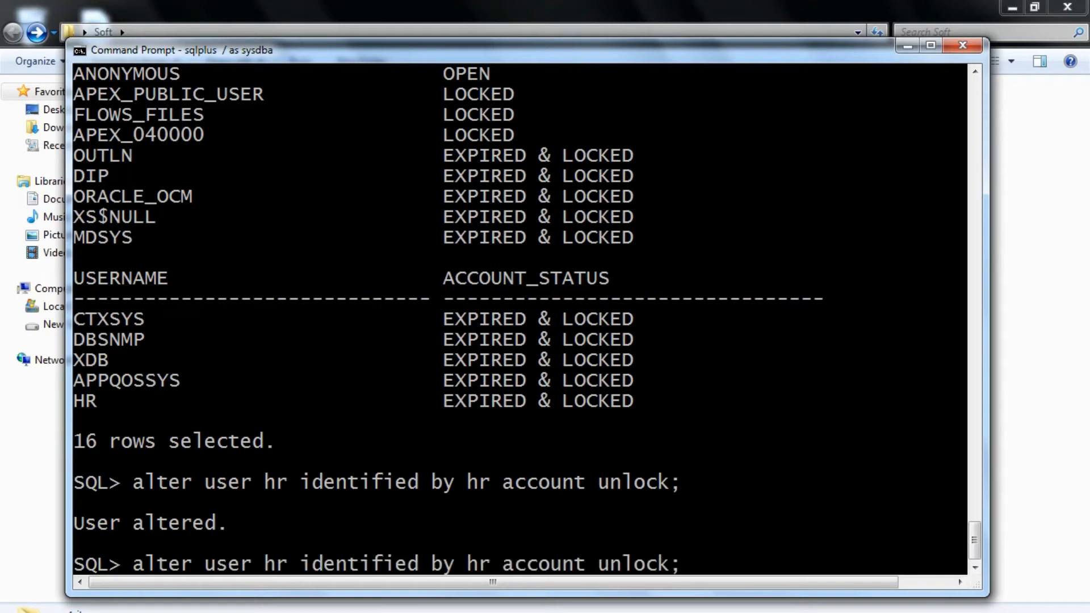
key("Up")
key("Return")
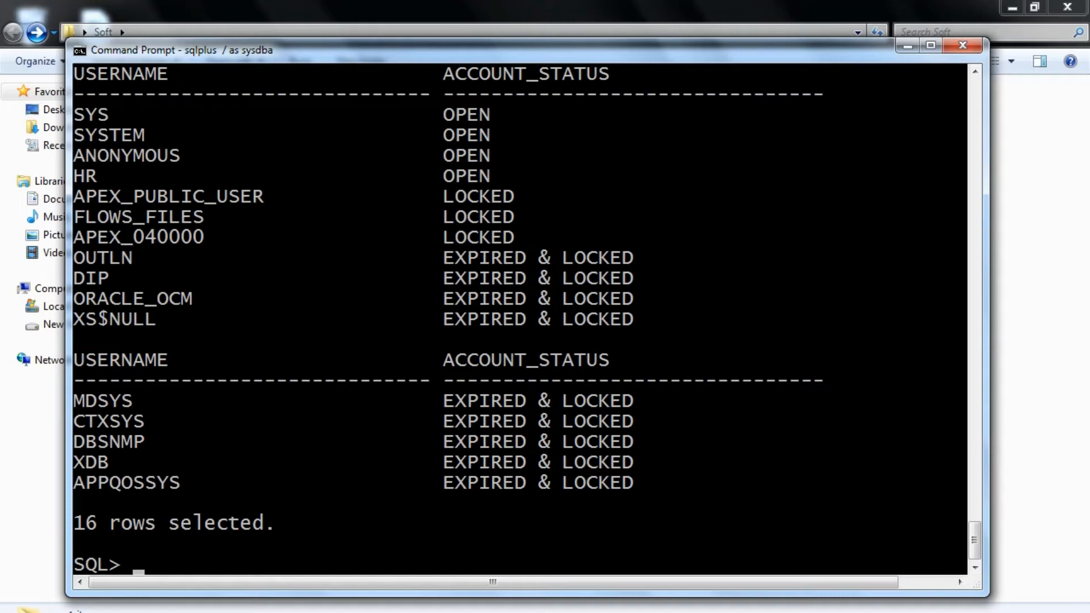
Connect to the database as hr and enter the account password
type("connext")
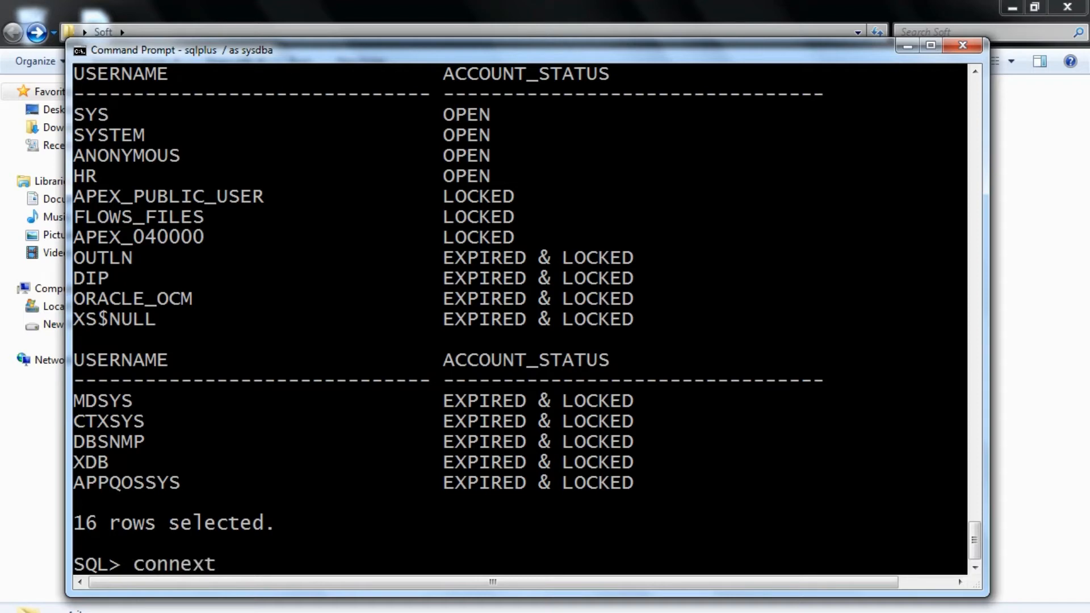
key("BackSpace")
key("BackSpace")
type("t")
key("BackSpace")
type("ct ht")
key("BackSpace")
type("r")
key("Return")
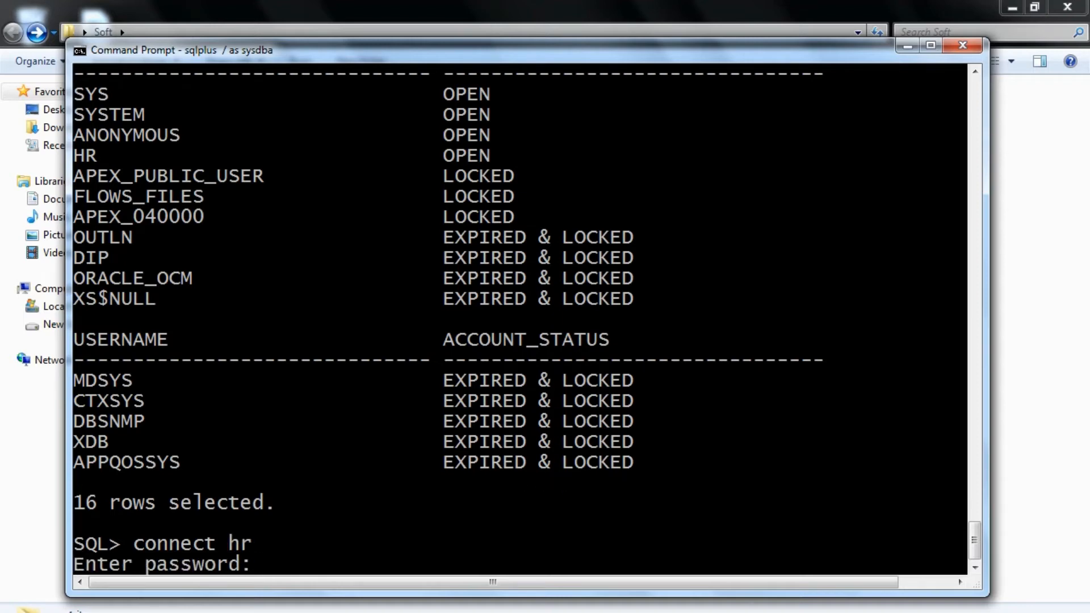
key("Return")
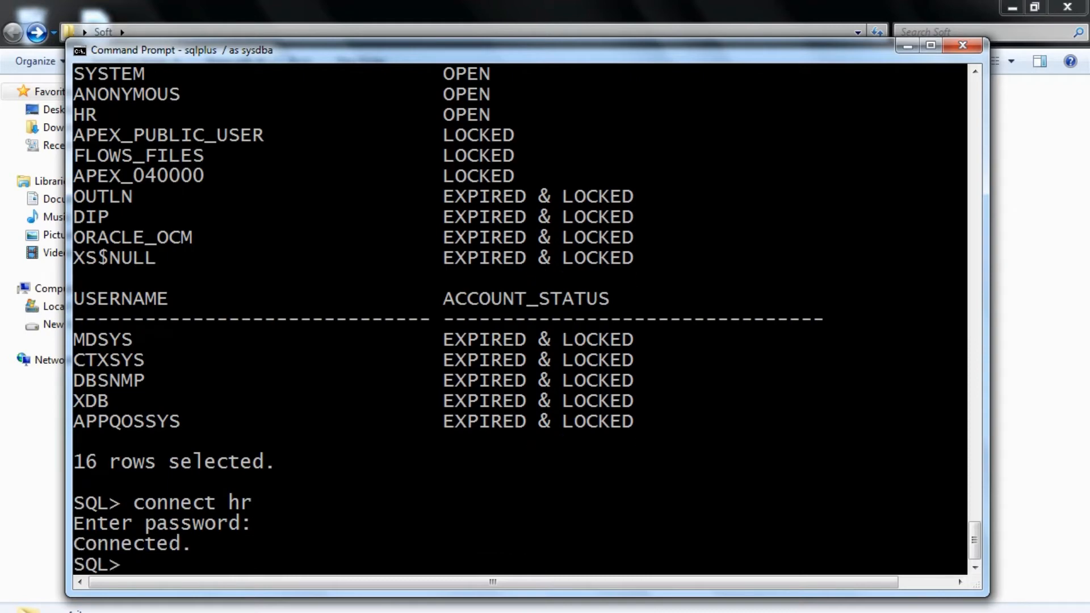
List the tables and views of the hr schema with select * from tab;
type("select * fr")
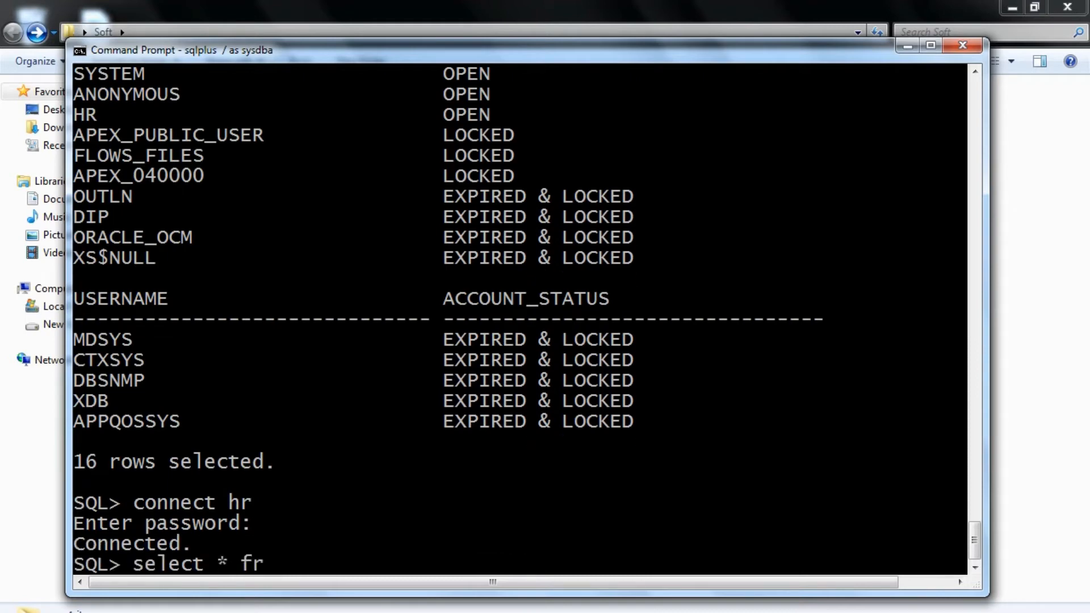
type("om tab;")
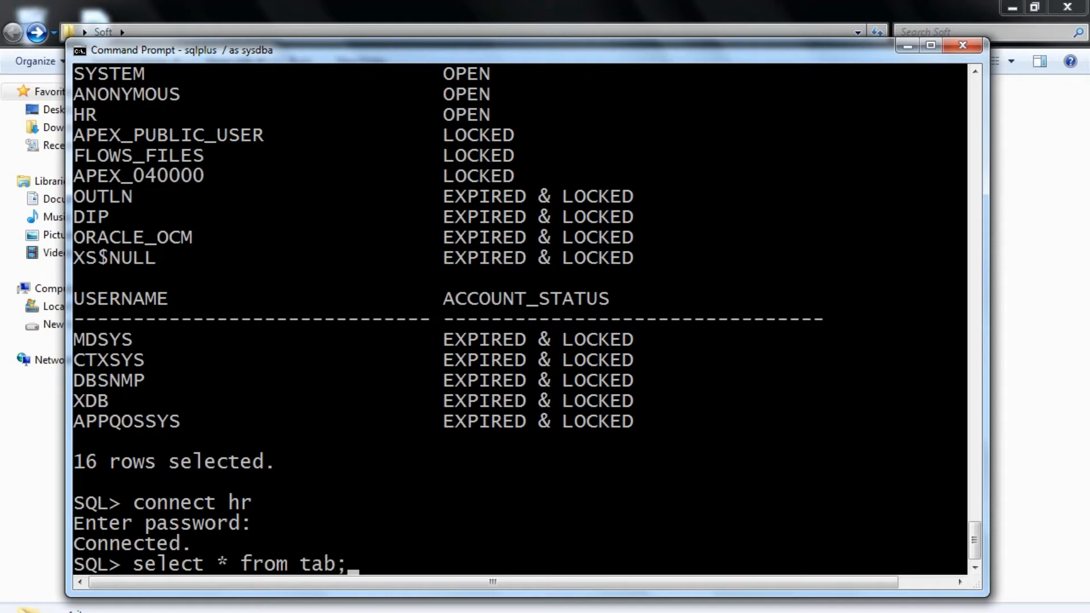
key("Return")
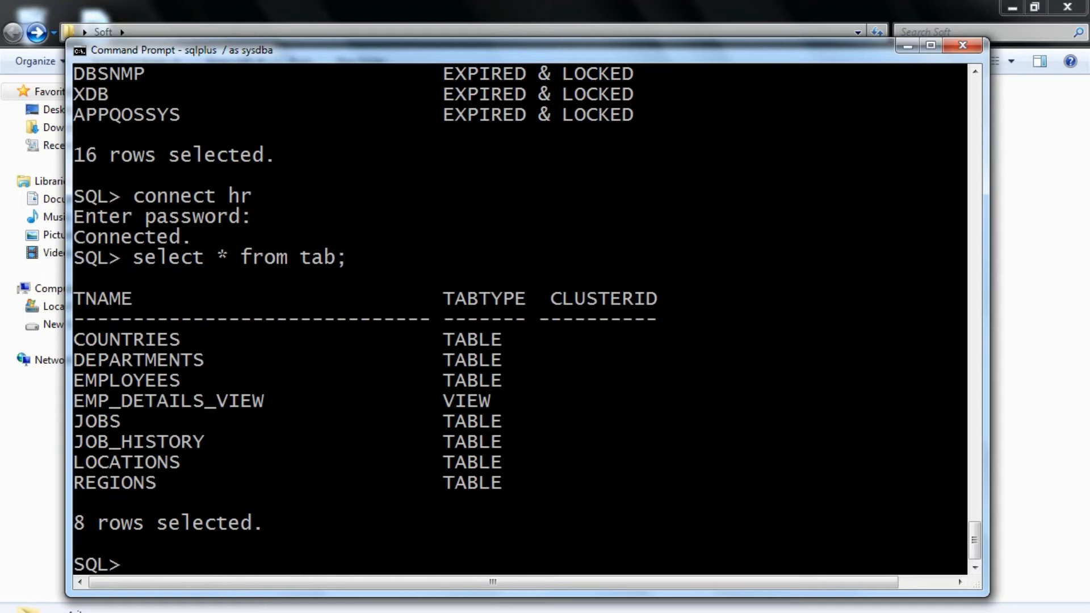
Query all rows of the jobs table with select * from jobs;
type("select ( f")
key("BackSpace")
key("BackSpace")
key("BackSpace")
type("*")
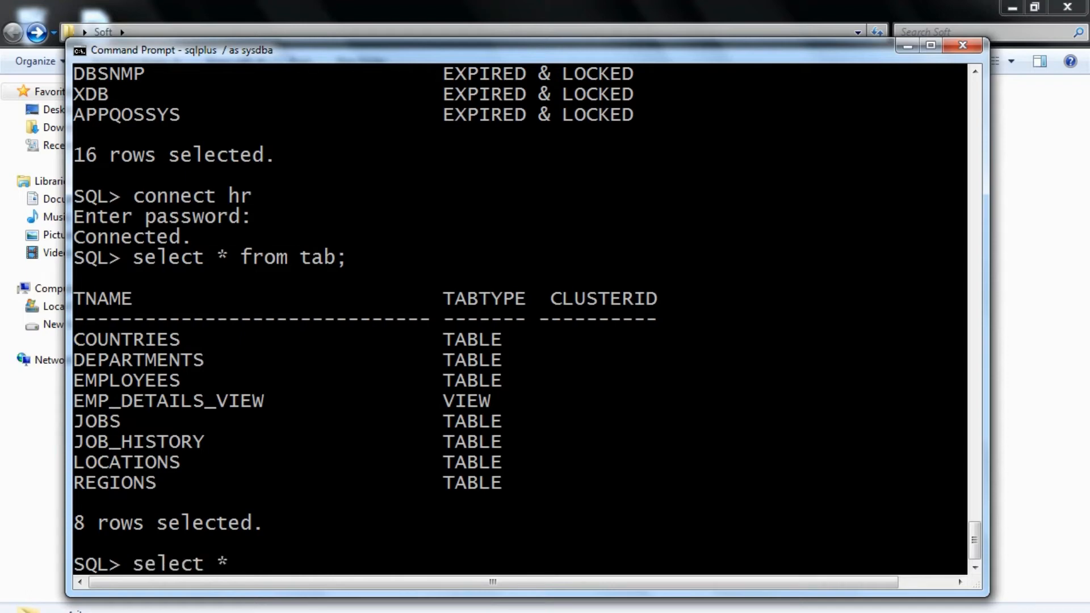
type(" from jobs;")
key("Return")
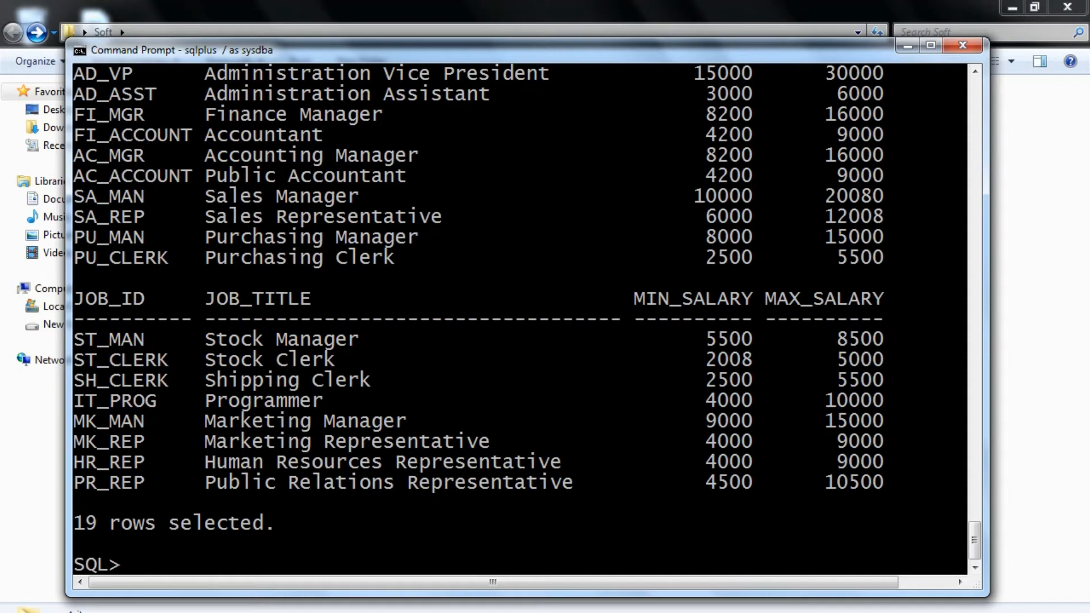
Minimize Command Prompt and launch the sqldeveloper application from the sqldeveloper folder inside Soft
left_click(907, 45)
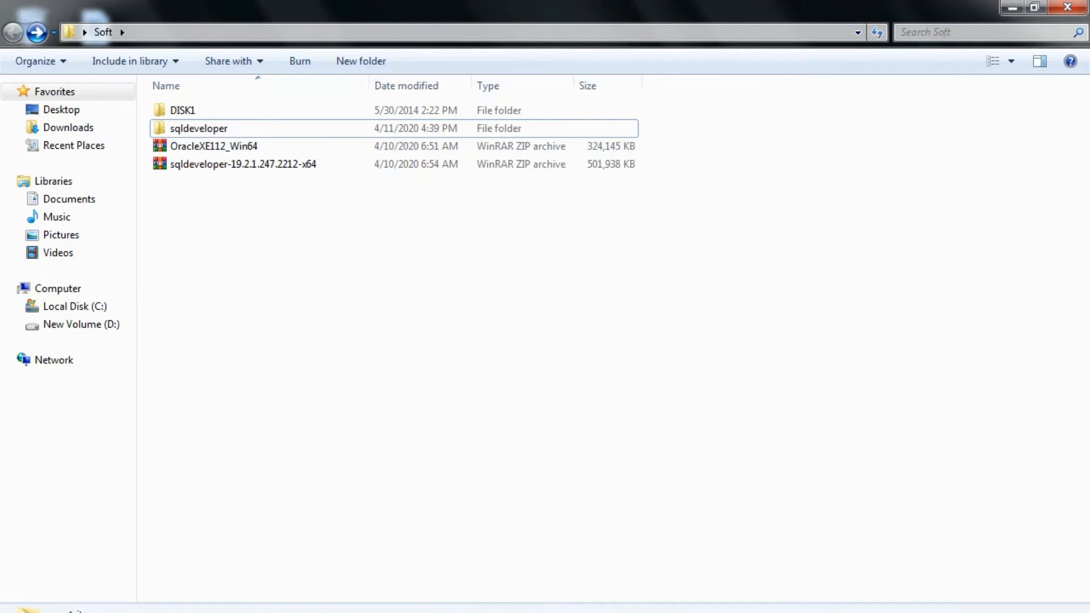
left_click(200, 129)
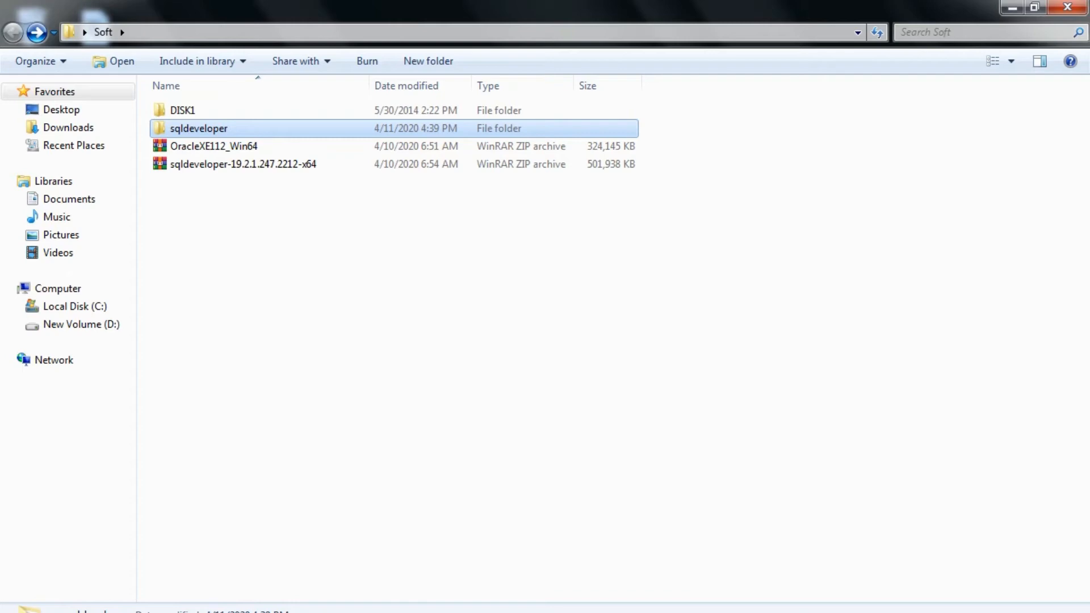
double_click(200, 129)
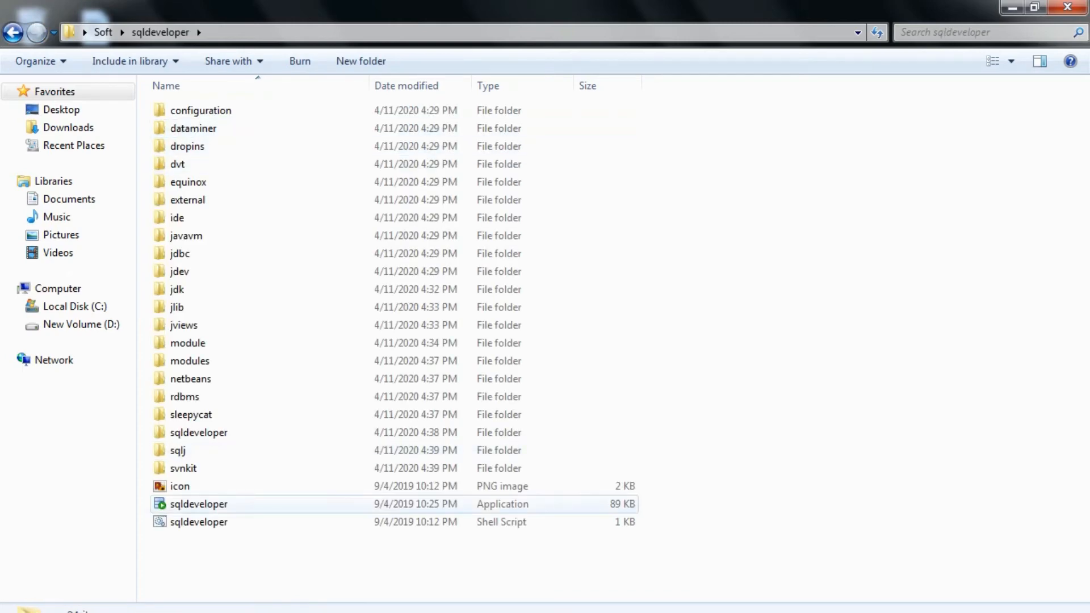
left_click(199, 504)
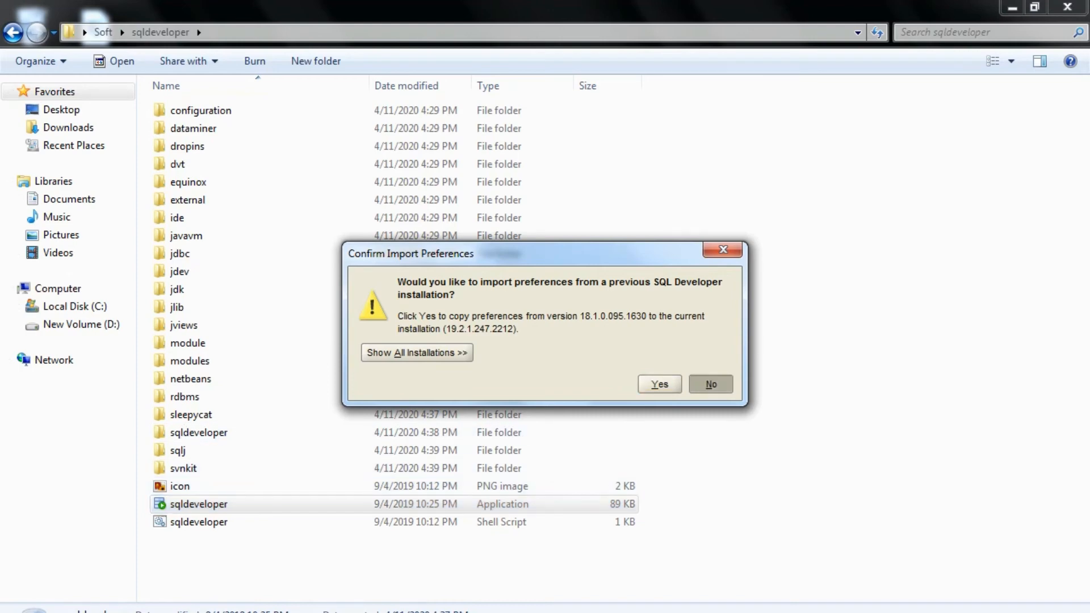
Decline importing preferences from the previous installation, turn off automated usage reporting to Oracle, and maximize the window
left_click(710, 383)
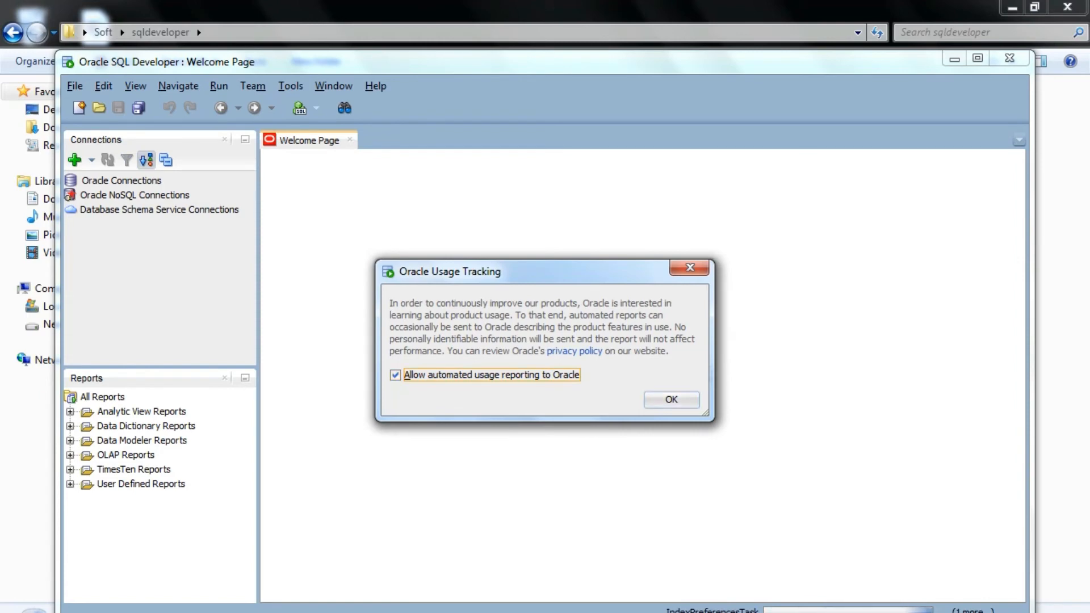
key("space")
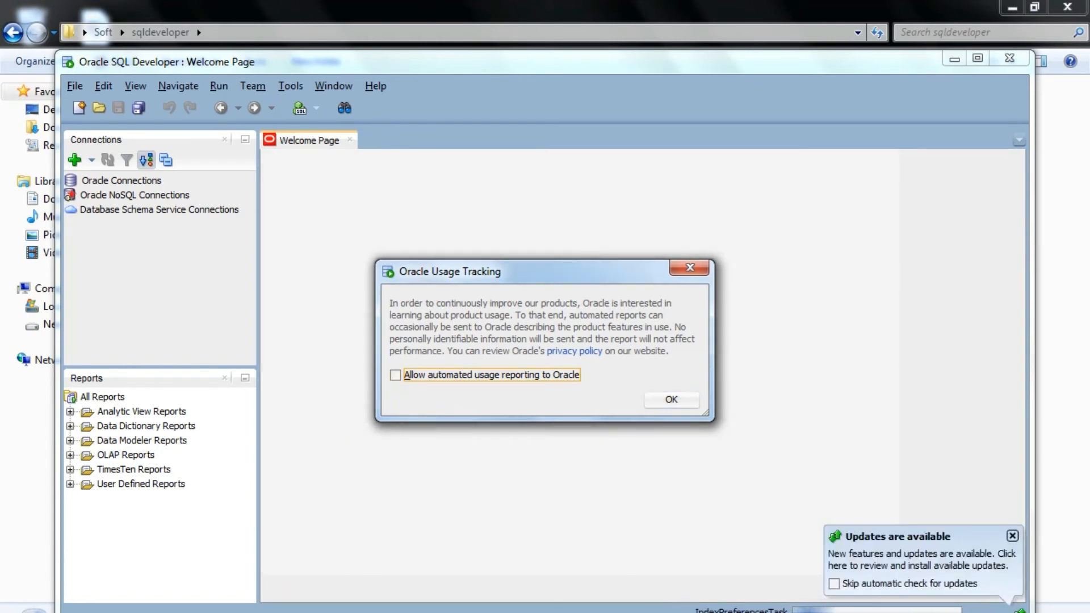
left_click(671, 399)
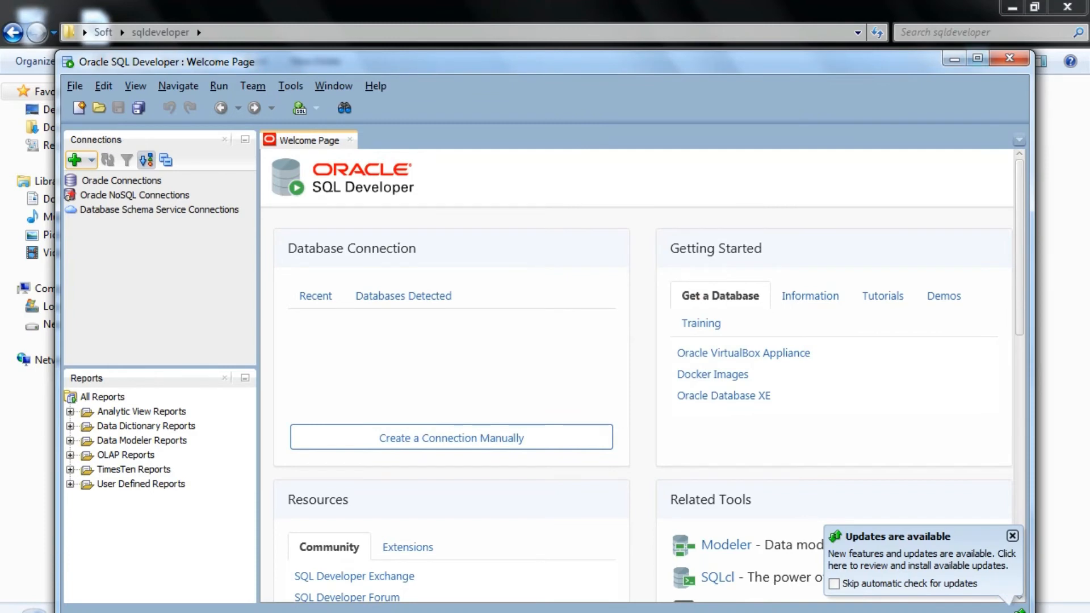
left_click(977, 58)
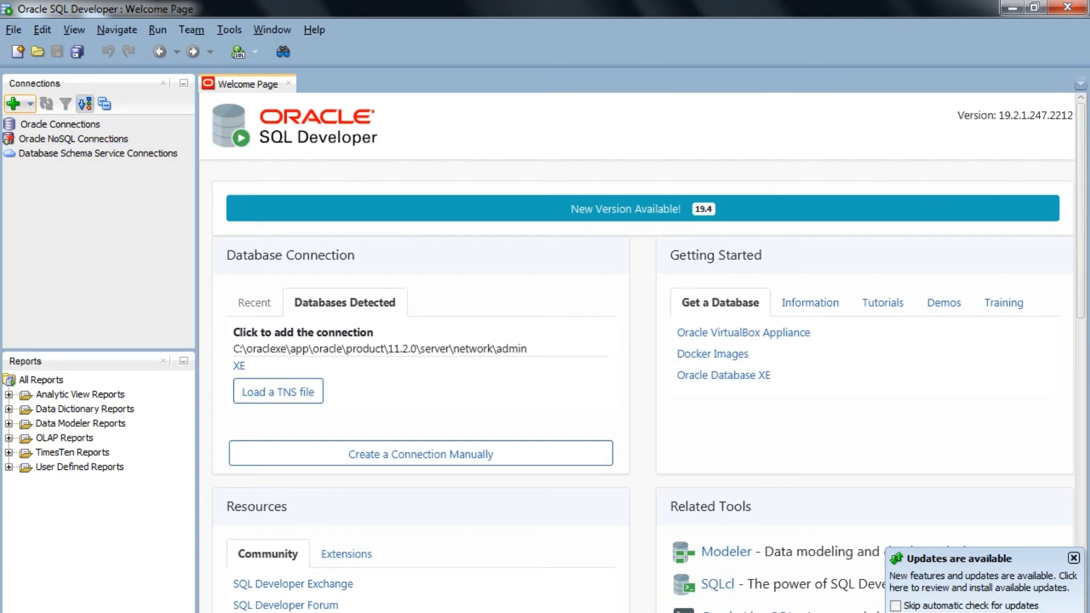
Set up and test a new Oracle connection named HR with username HR, the account password, and SID xe
left_click(13, 103)
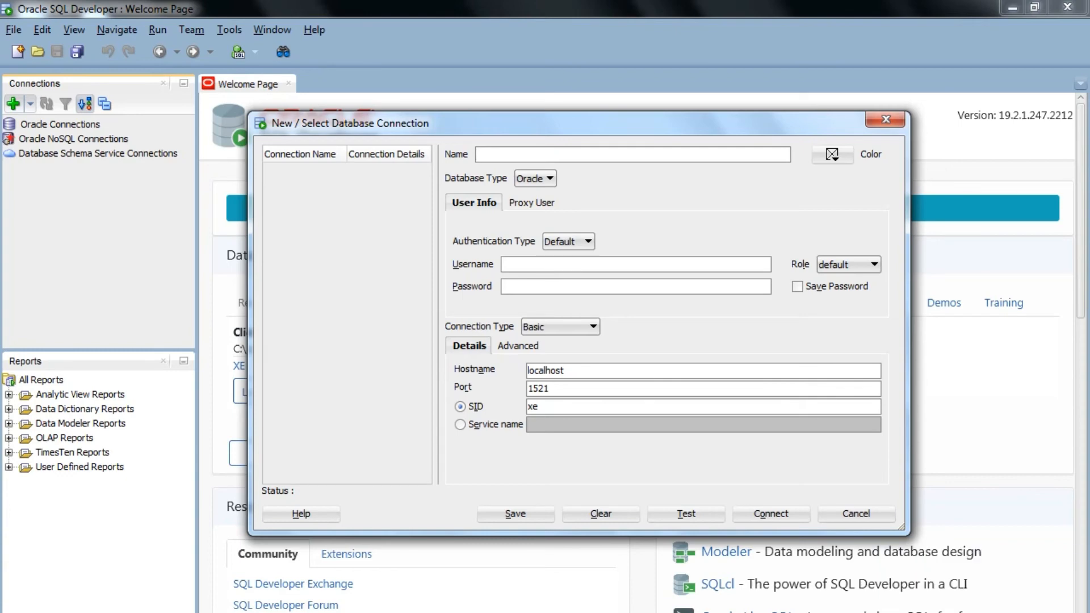
type("HR")
left_click(502, 265)
type("HR")
left_click(503, 286)
type("hr")
left_click_drag(543, 406, 527, 406)
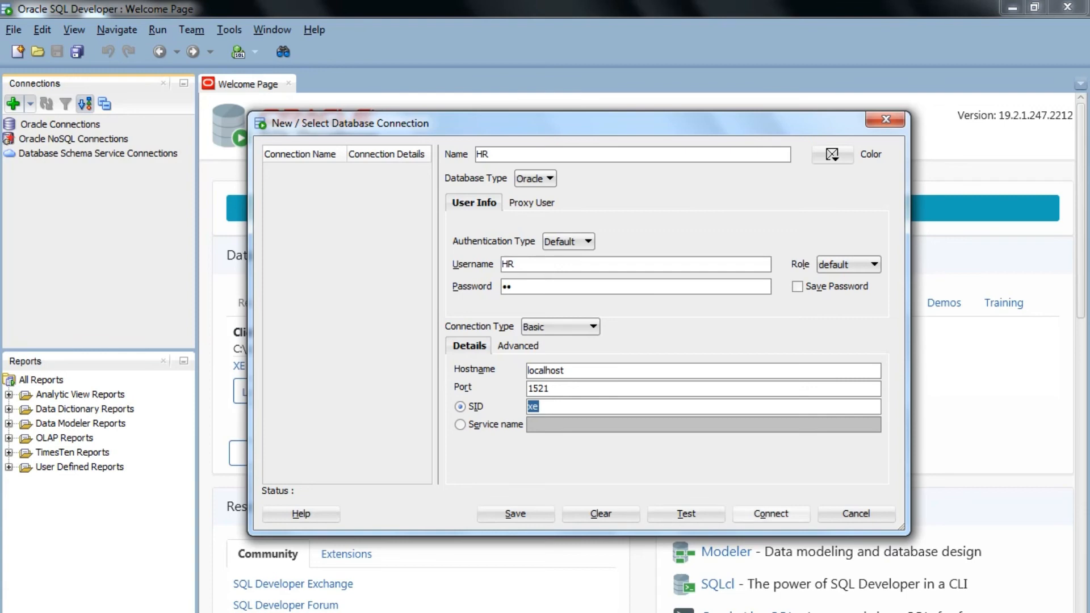
left_click(686, 513)
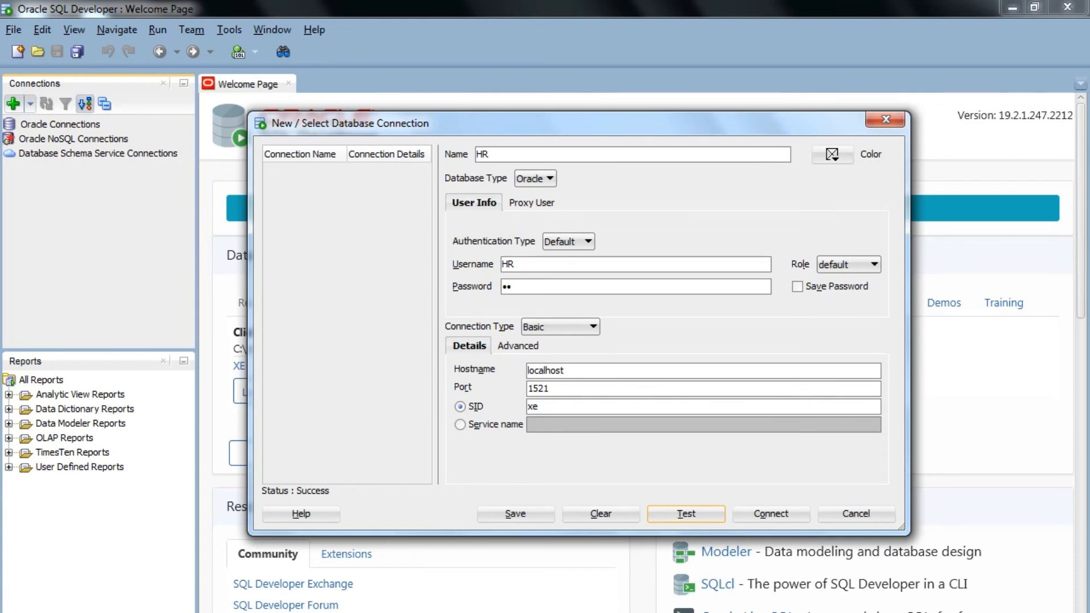
Connect to the database through the HR connection, entering the account password when asked
left_click(771, 514)
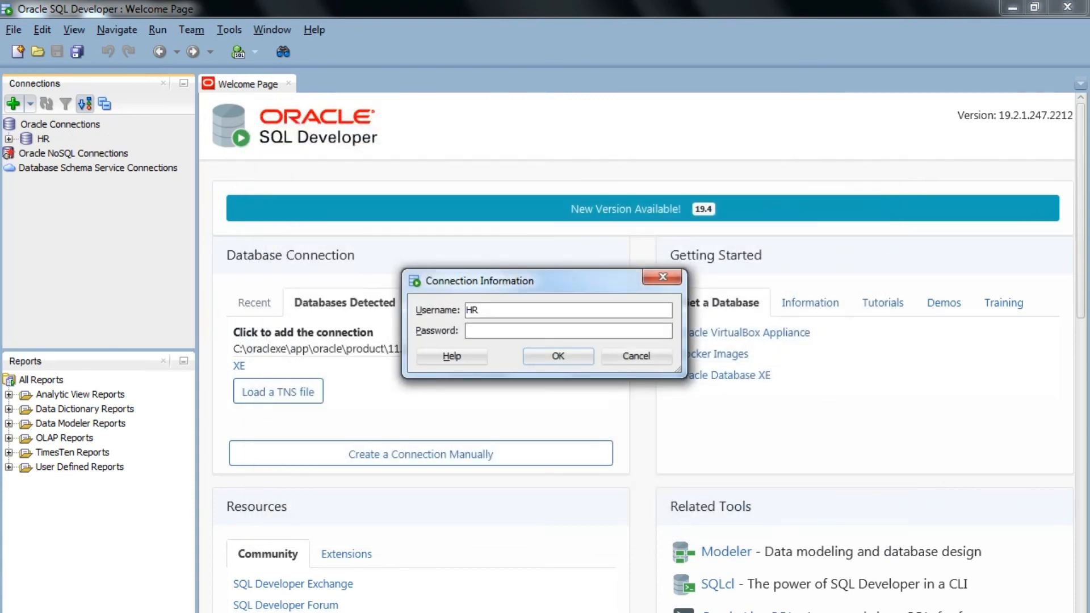
type("hr")
key("Return")
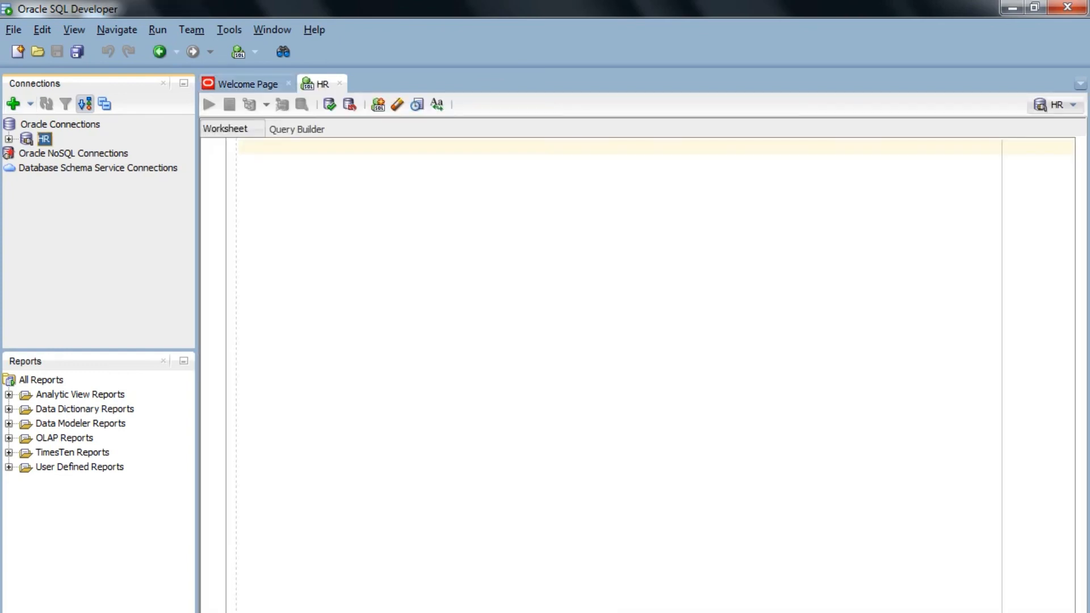
Open the HR connection's properties, enter the account password, and enable Save Password
right_click(41, 138)
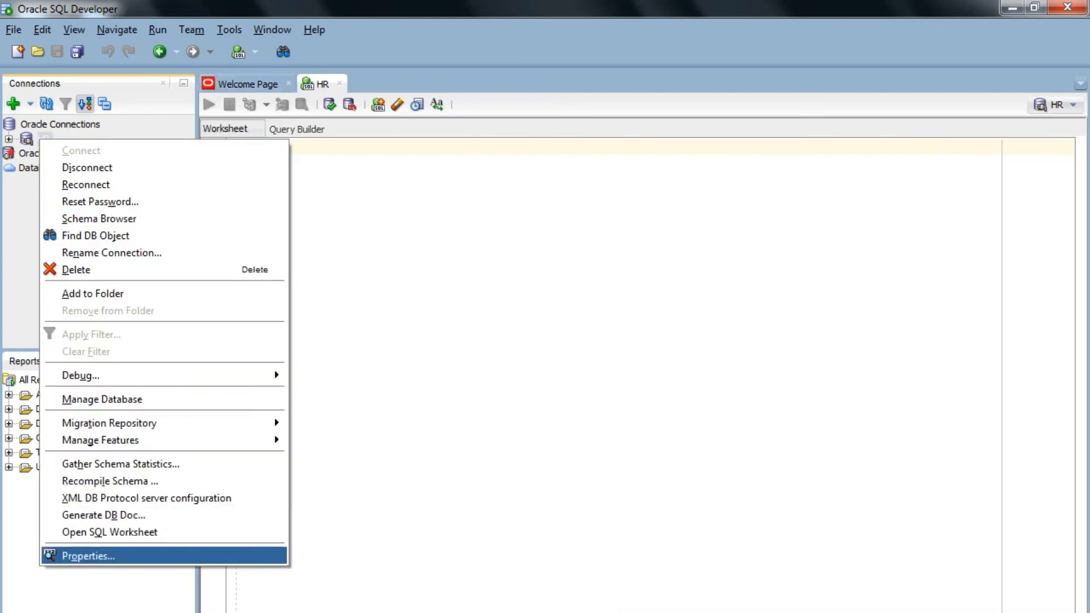
key("Return")
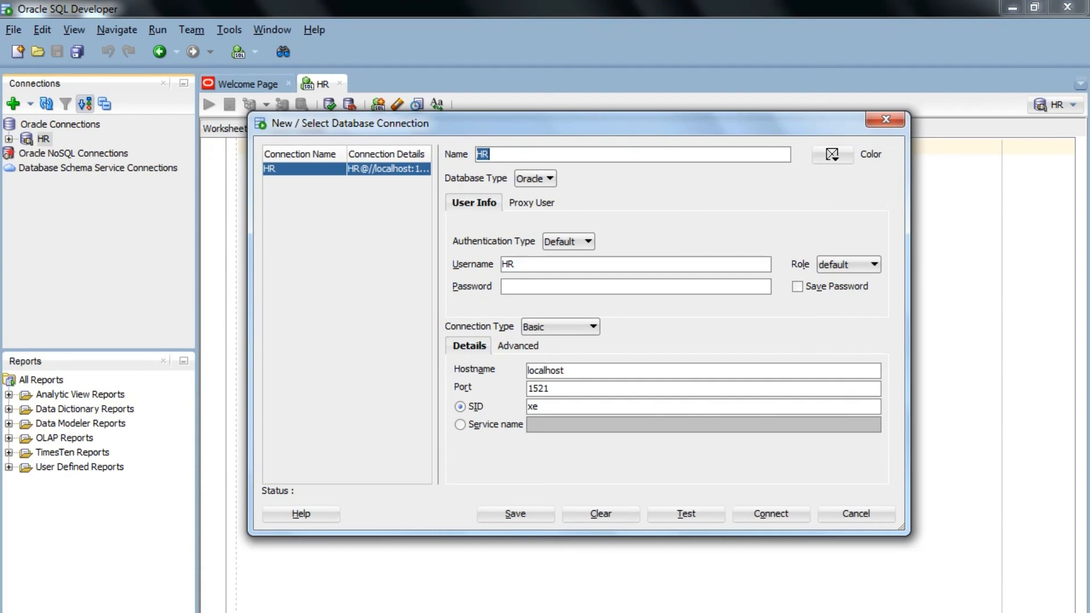
left_click(528, 286)
type("hr")
key("Tab")
key("space")
Test the HR connection and reconnect with the edited settings, closing the duplicate HR~1 worksheet
left_click(686, 513)
left_click(771, 514)
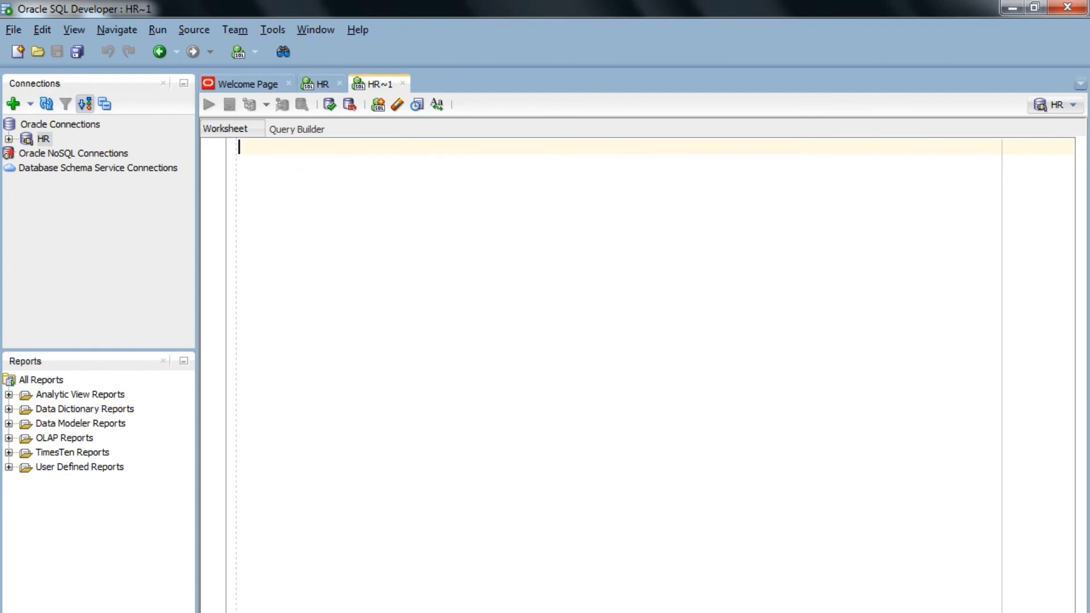
left_click(402, 84)
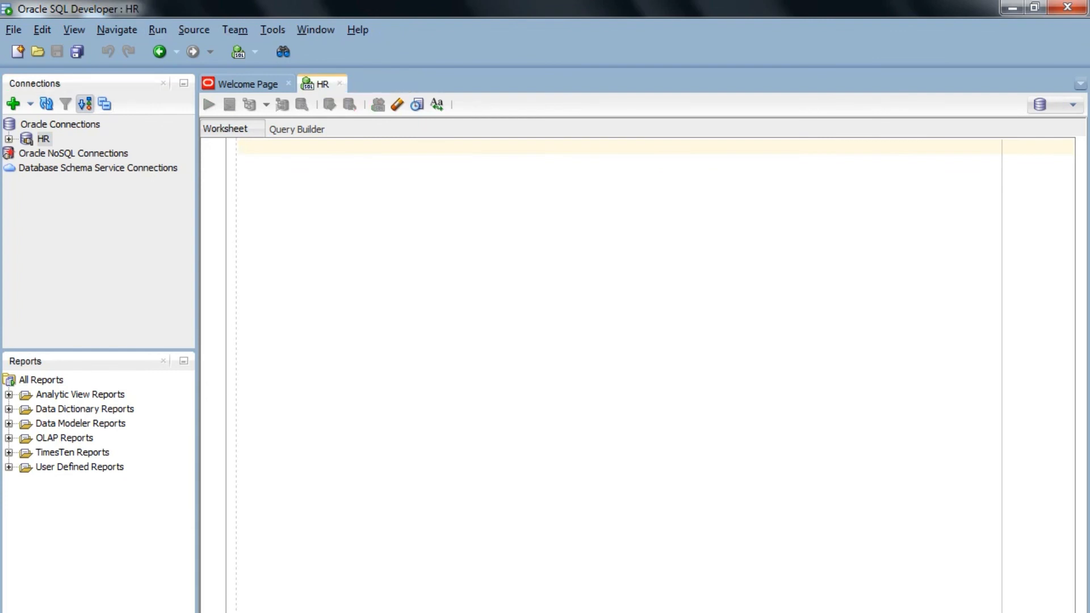
type("sle")
key("BackSpace")
key("BackSpace")
key("BackSpace")
Write the query select * from jobs; in the HR worksheet, picking the jobs table from the code suggestions
key("ctrl+equal")
left_click(699, 153)
type("select * from")
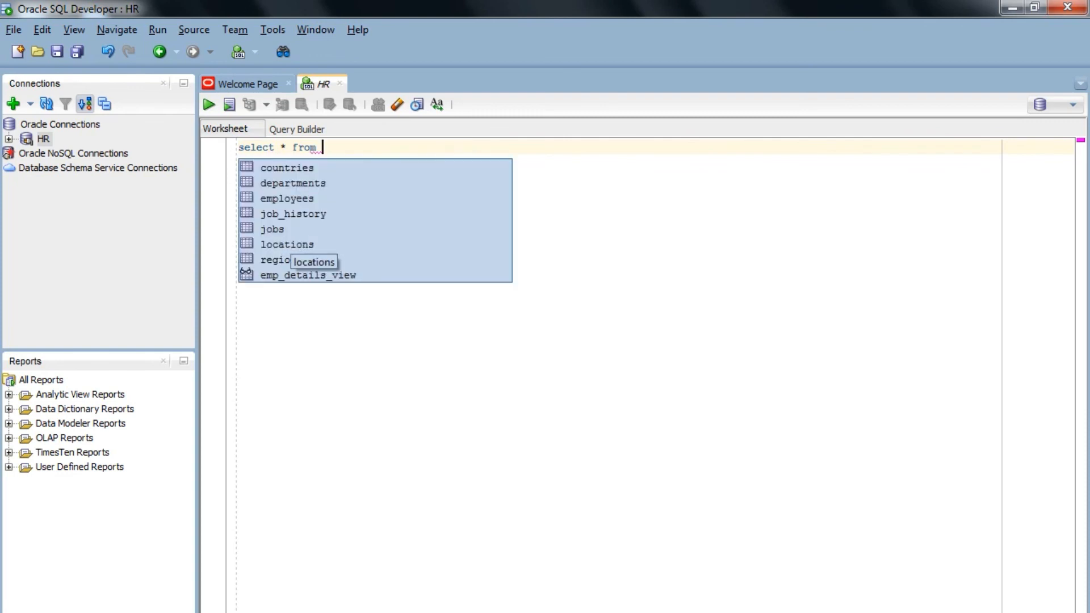
left_click(286, 232)
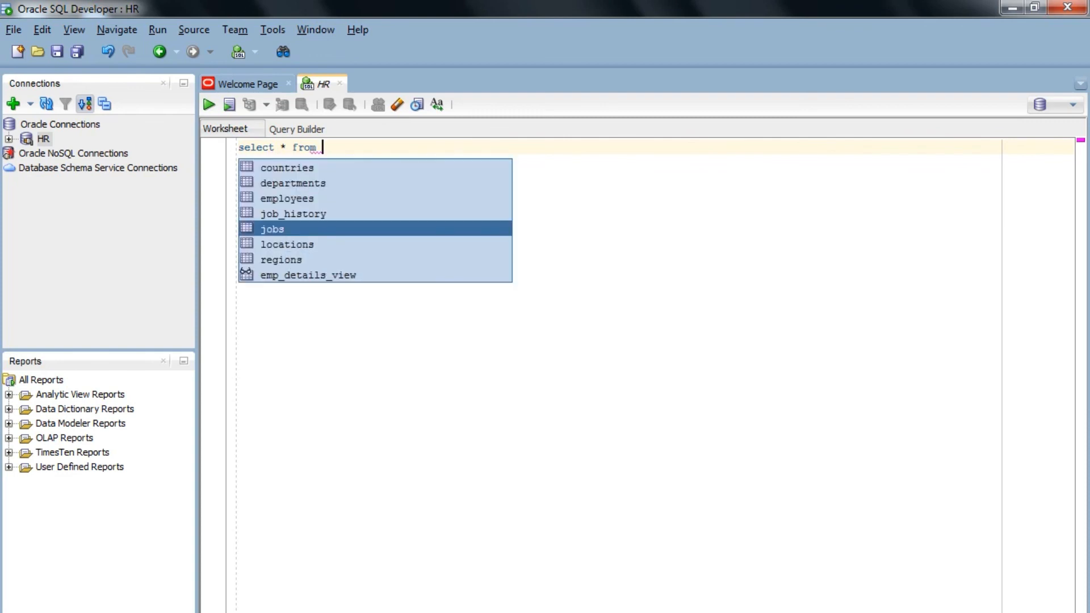
key("Return")
type(";")
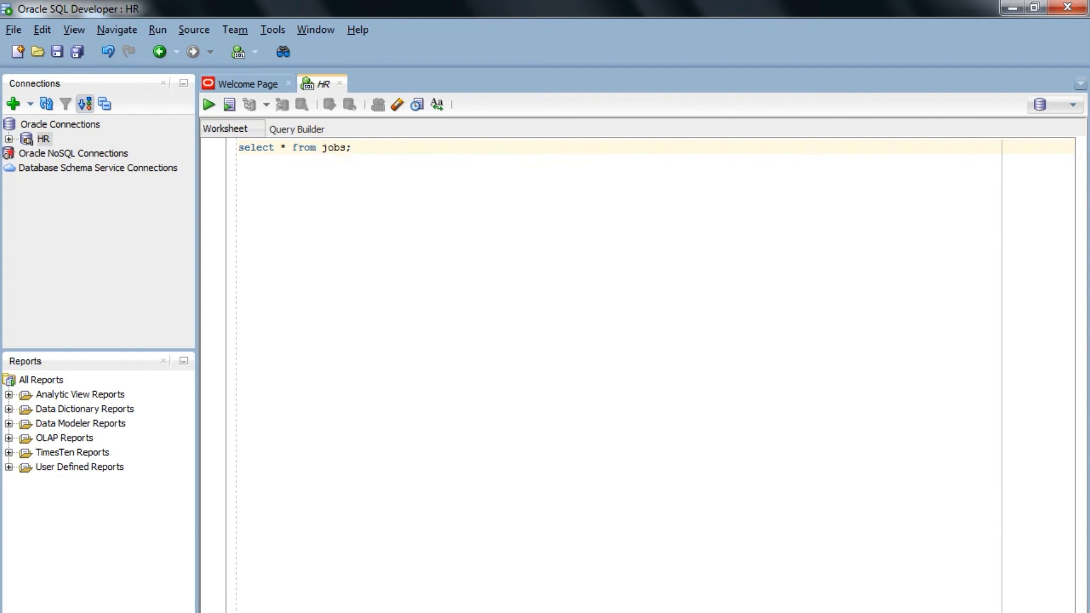
Run the jobs query on the HR connection and enlarge the query result area
key("ctrl+Return")
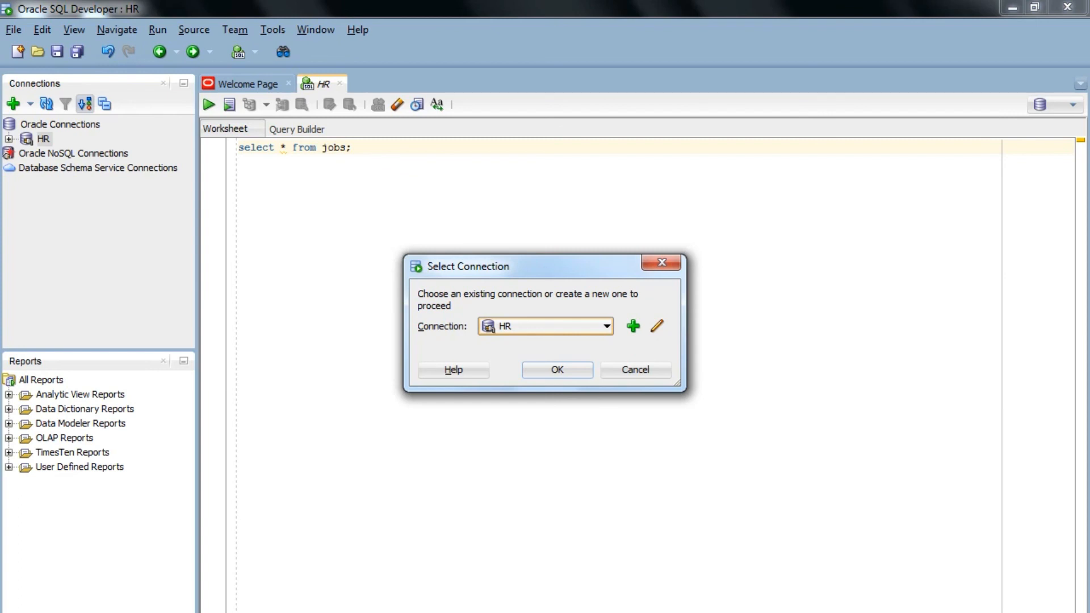
key("Return")
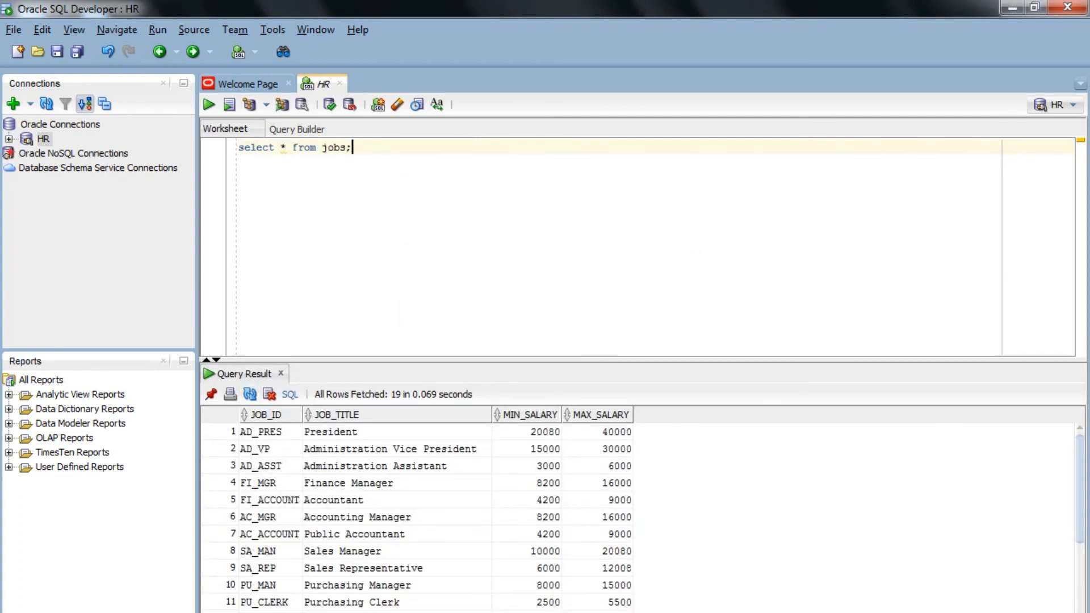
left_click_drag(642, 359, 642, 235)
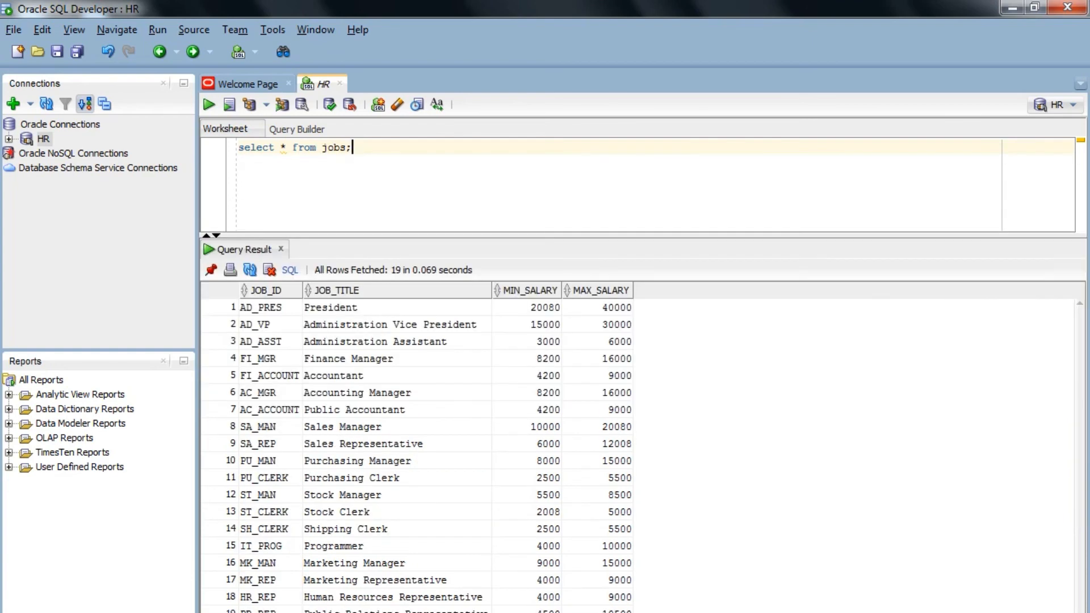